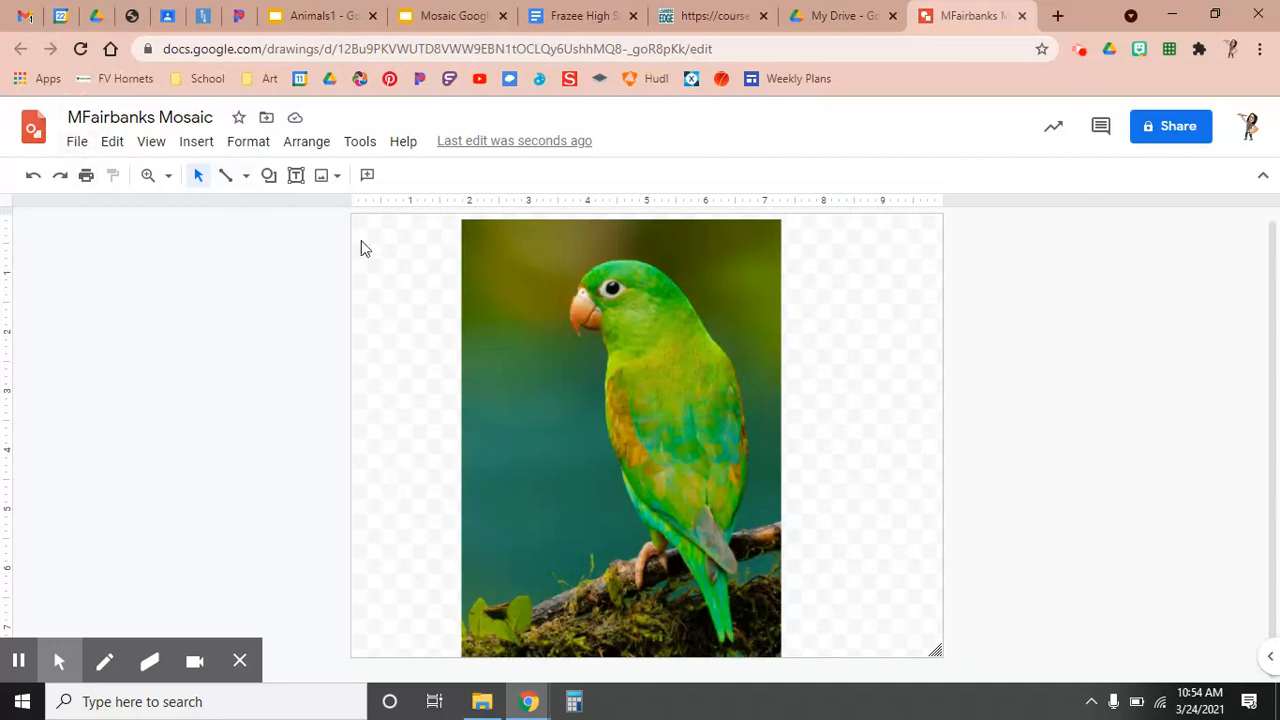
# Narrow the canvas to about 6 inches wide and move the parrot image toward its left edge.
pyautogui.click(942, 654)
pyautogui.moveTo(937, 654)
pyautogui.mouseDown()
pyautogui.moveTo(870, 645)
pyautogui.moveTo(803, 667)
pyautogui.mouseUp()
pyautogui.moveTo(628, 575); pyautogui.dragTo(535, 577)
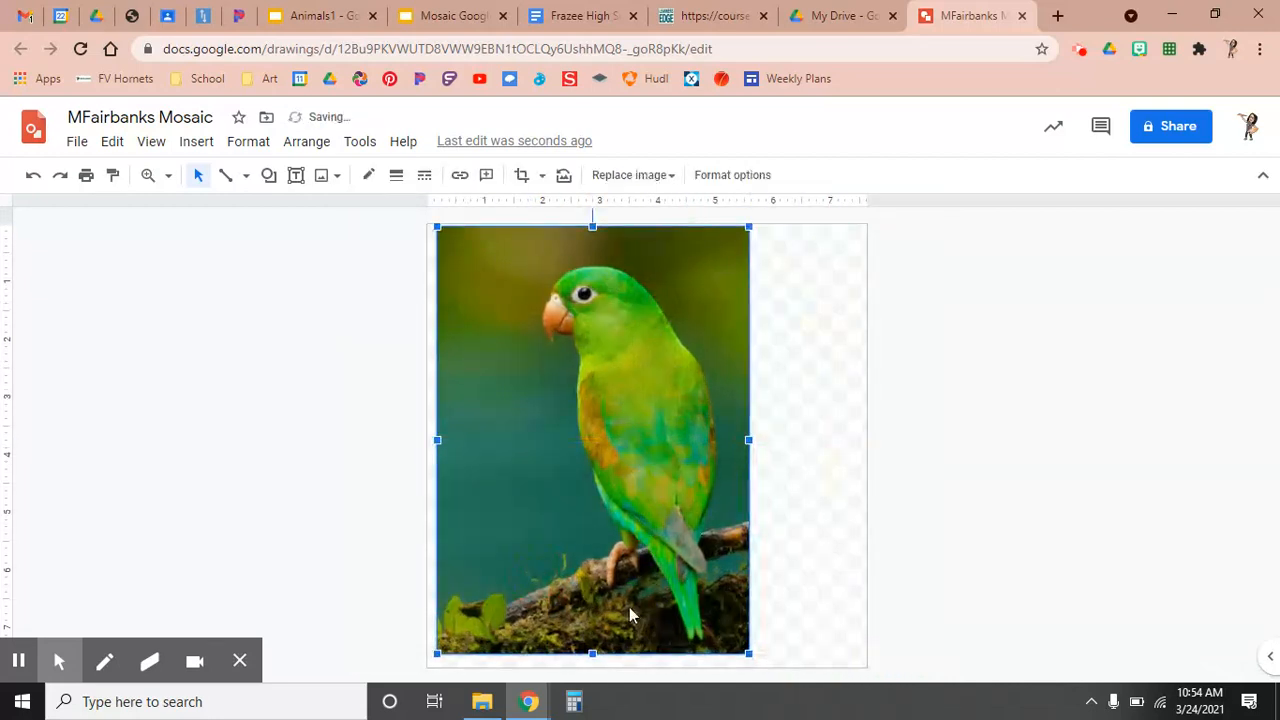
pyautogui.click(840, 635)
pyautogui.moveTo(859, 662); pyautogui.dragTo(766, 663)
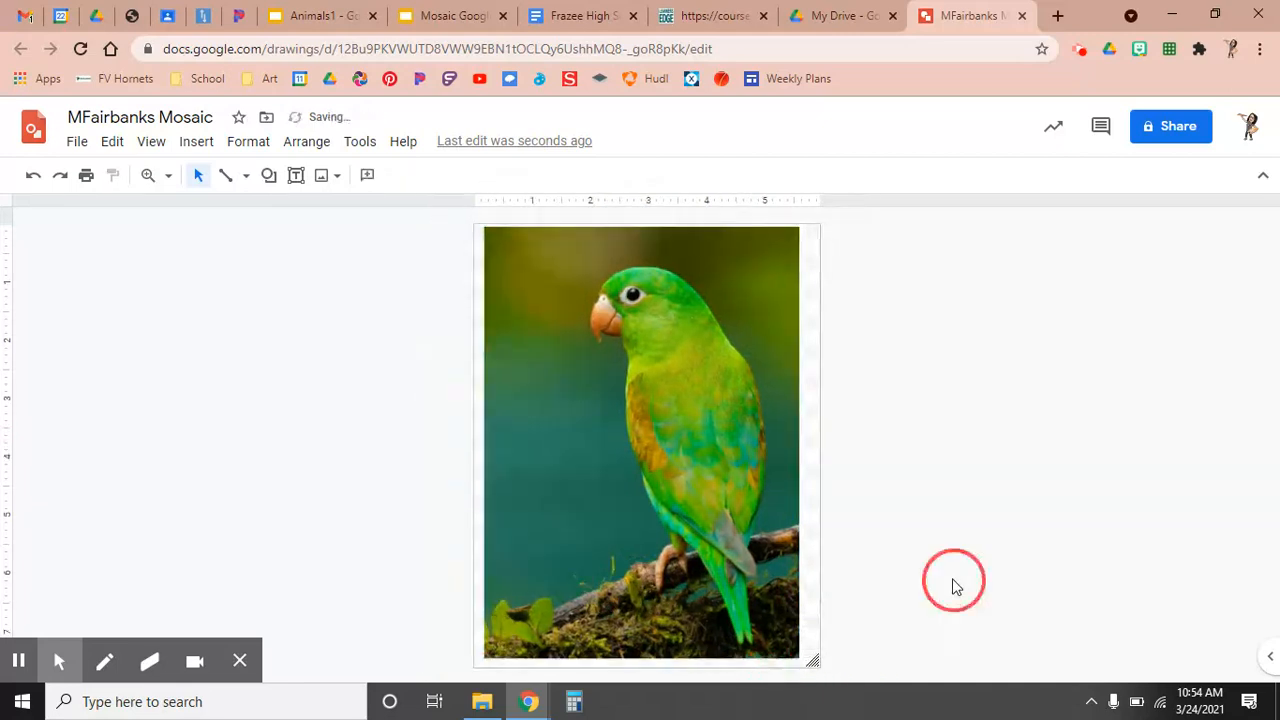
# Shift the parrot image slightly to the right and readjust the canvas size so it closely surrounds the image.
pyautogui.click(679, 495)
pyautogui.moveTo(679, 495); pyautogui.dragTo(686, 487)
pyautogui.click(893, 472)
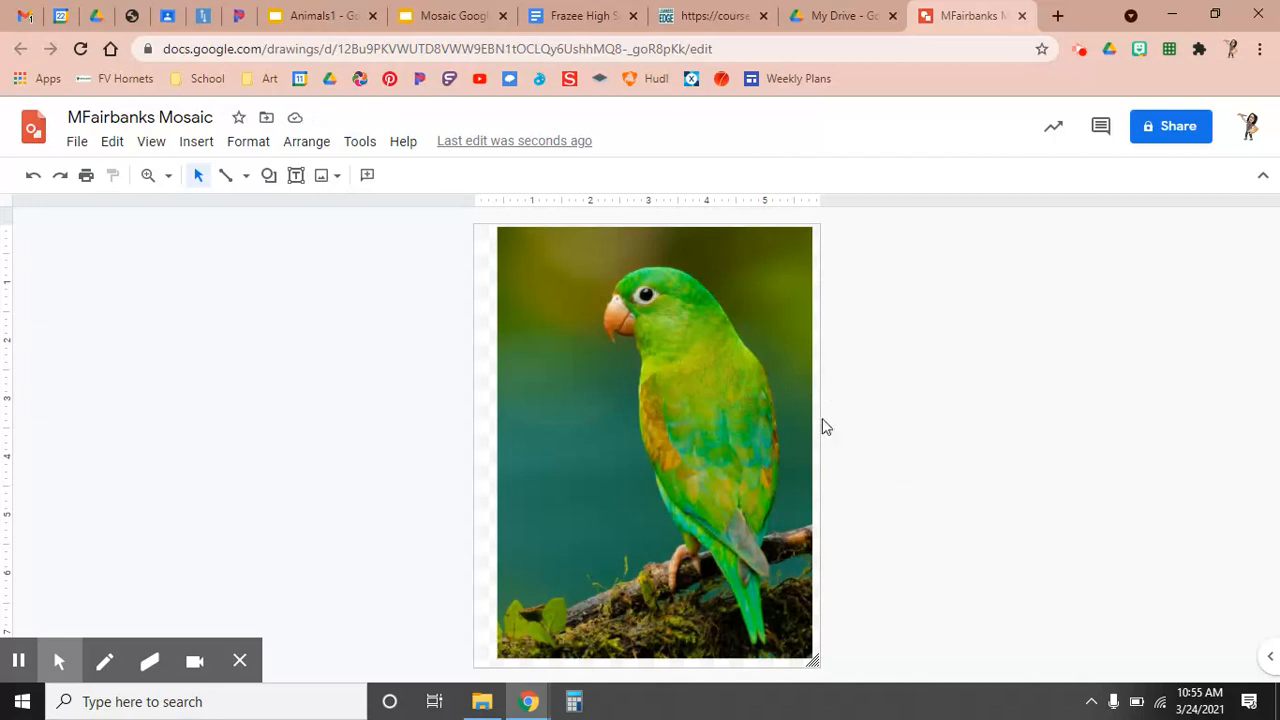
pyautogui.moveTo(815, 663)
pyautogui.mouseDown()
pyautogui.moveTo(883, 603)
pyautogui.moveTo(887, 677)
pyautogui.mouseUp()
pyautogui.moveTo(803, 706)
pyautogui.mouseDown()
pyautogui.moveTo(777, 674)
pyautogui.moveTo(822, 666)
pyautogui.mouseUp()
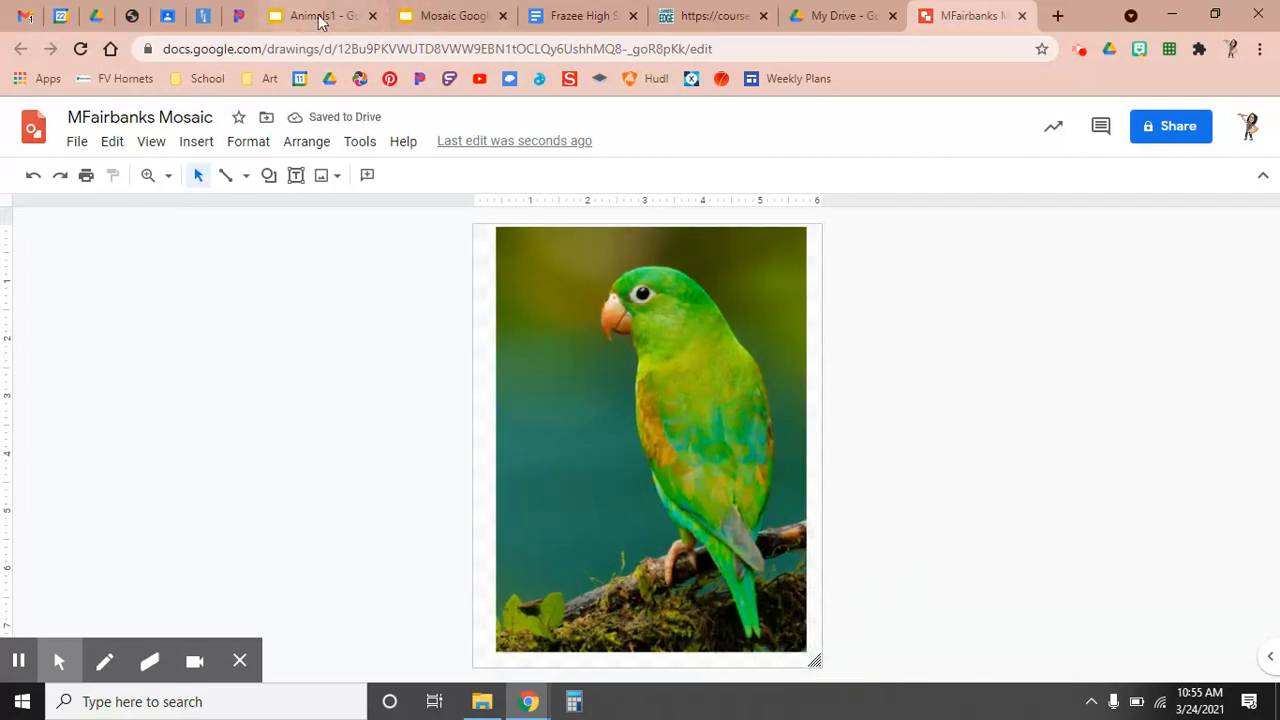
# Switch to the Mosaic Google Drawing presentation and read the "Step 2: Create a background" slide.
pyautogui.click(430, 12)
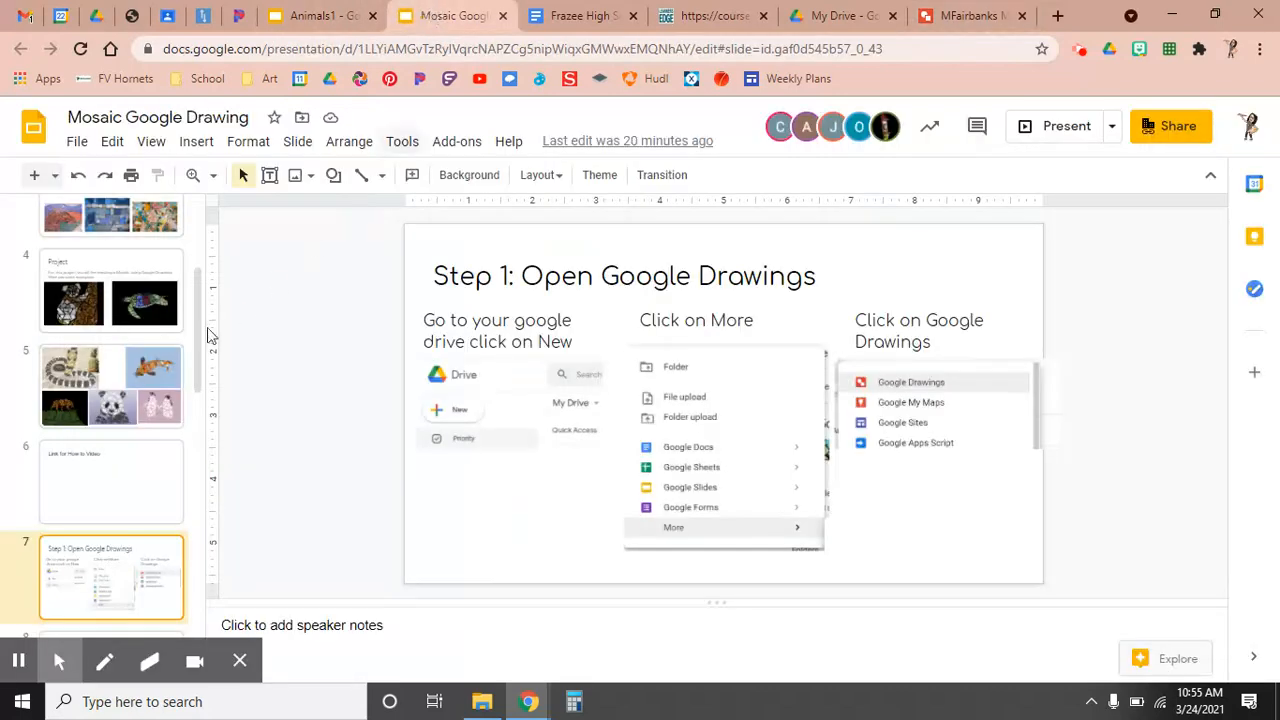
pyautogui.scroll(-2, 155, 500)
pyautogui.scroll(-1, 150, 523)
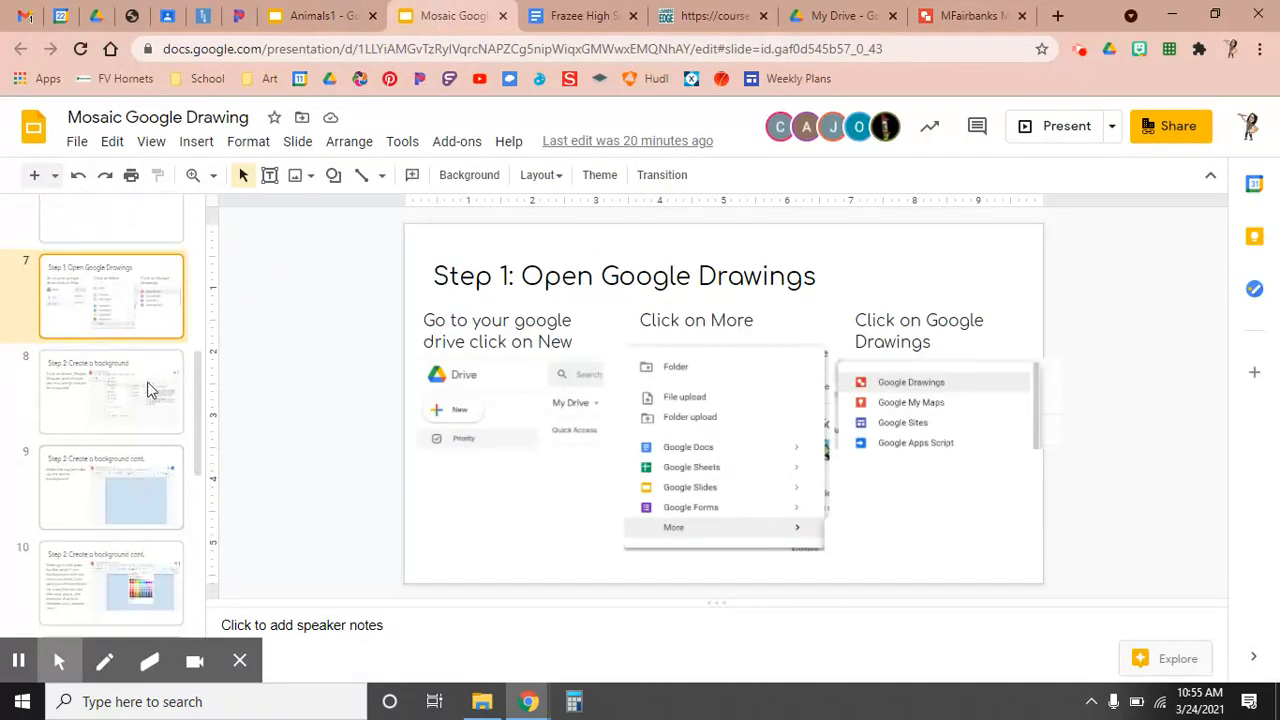
pyautogui.click(169, 400)
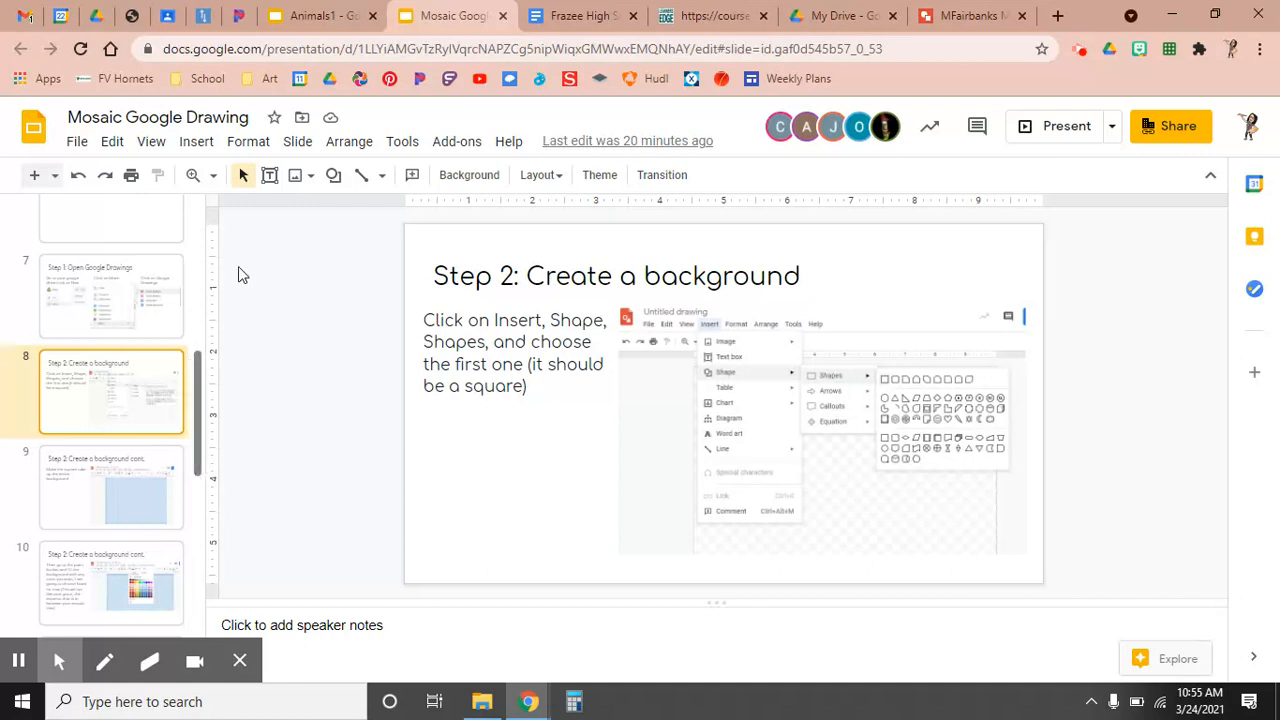
# Return to the parrot drawing and draw a rectangle shape covering almost the whole canvas.
pyautogui.click(963, 18)
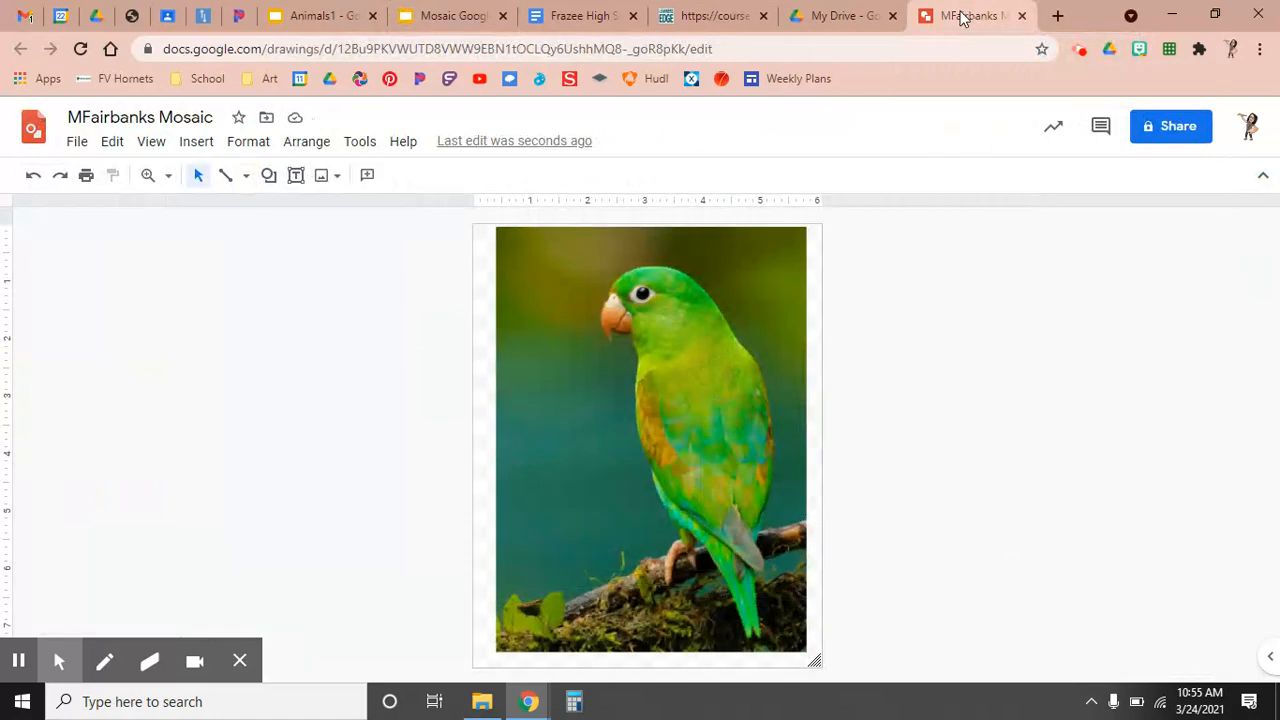
pyautogui.click(268, 177)
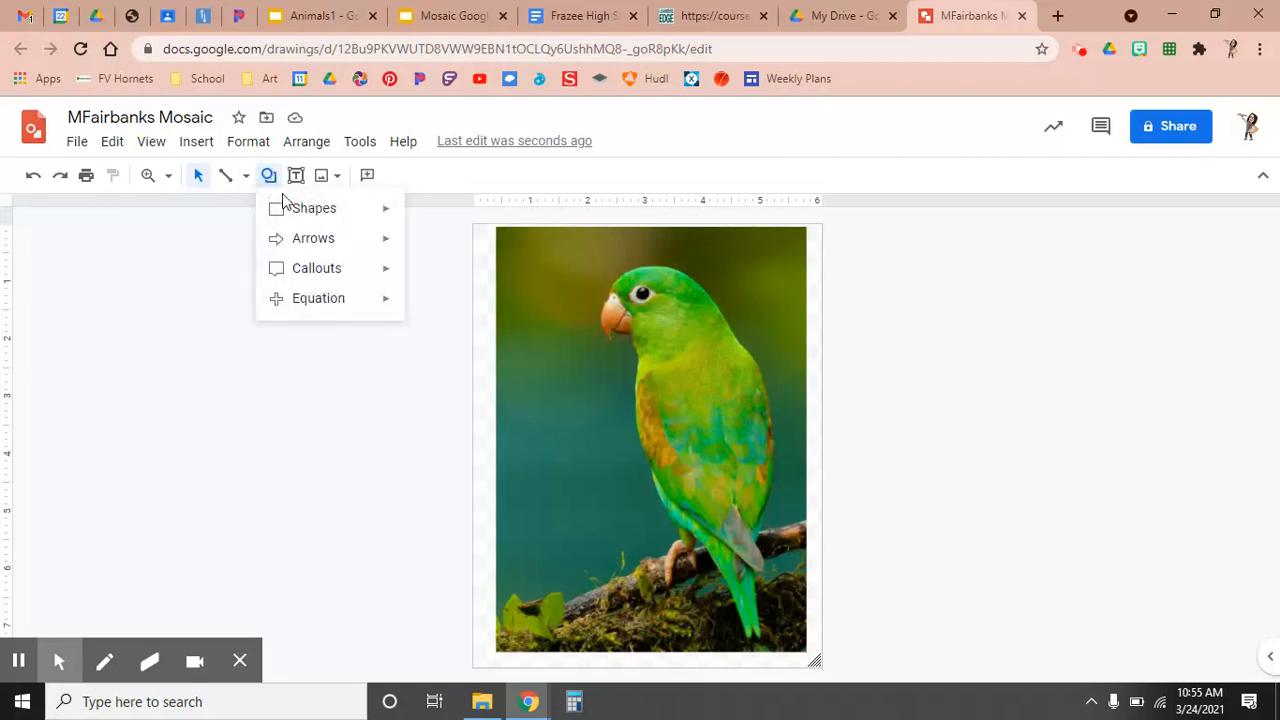
pyautogui.moveTo(297, 214)
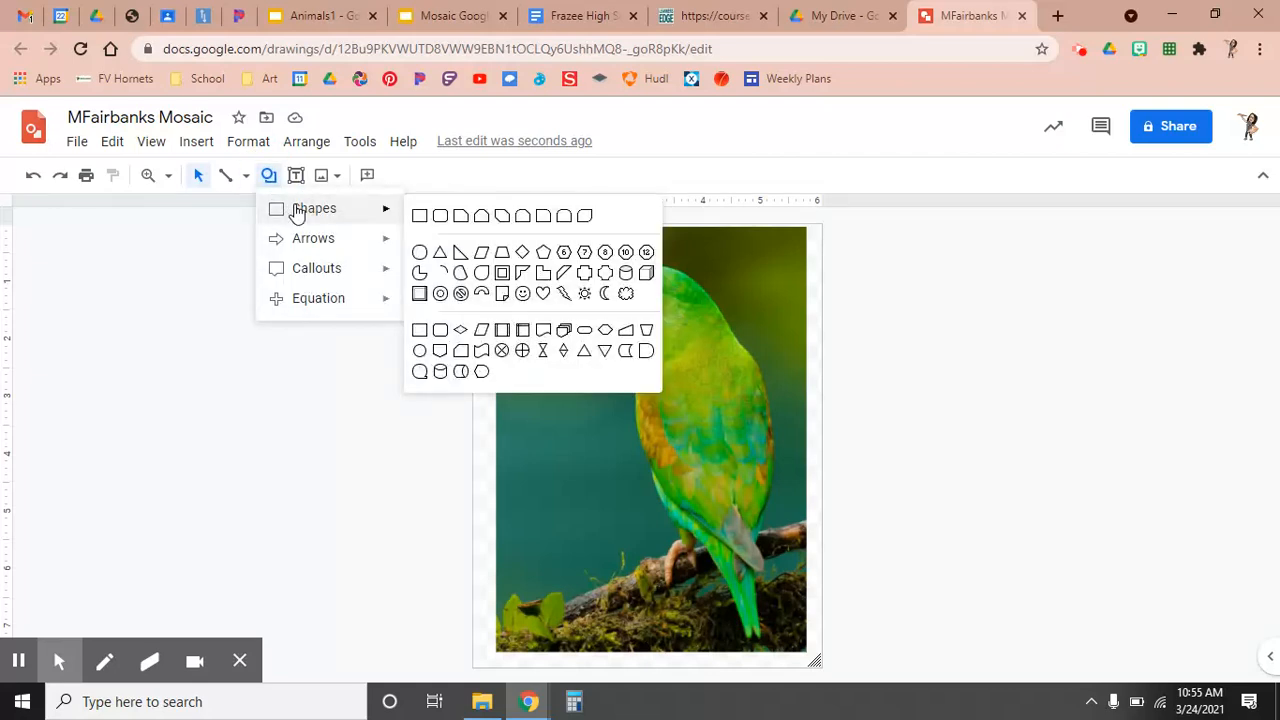
pyautogui.click(421, 217)
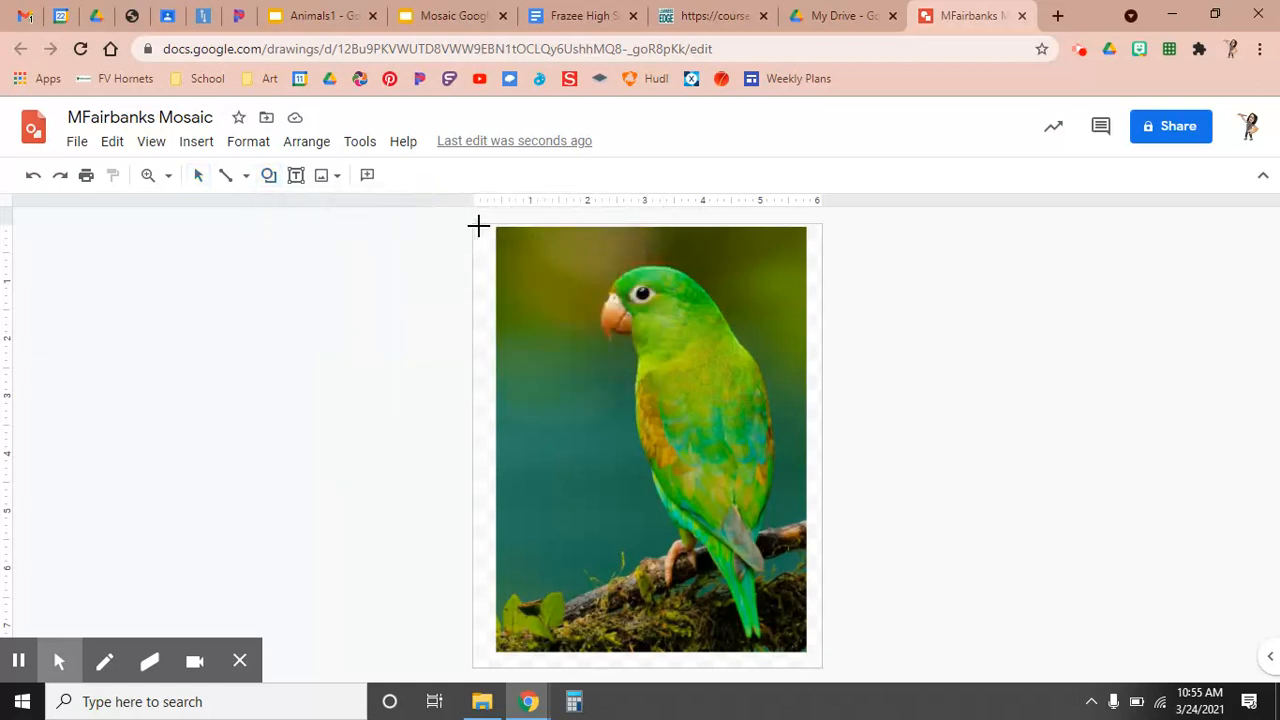
pyautogui.moveTo(479, 225); pyautogui.dragTo(813, 658)
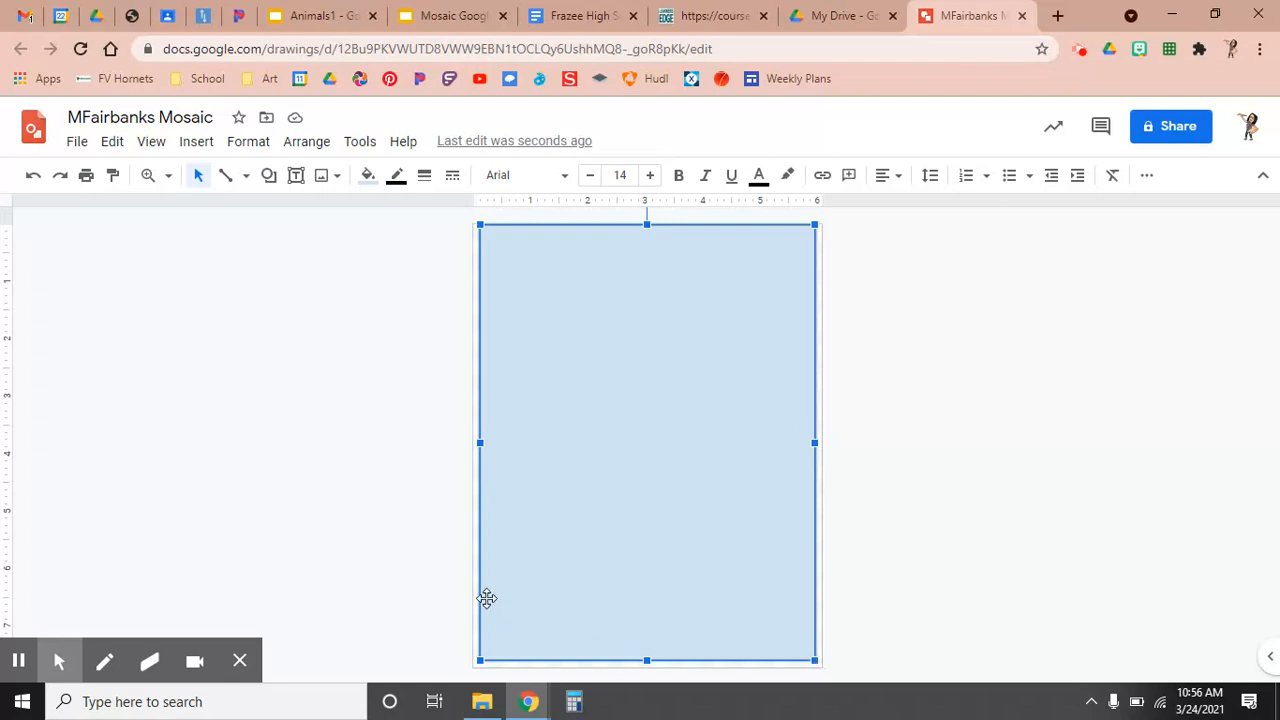
# Try a solid dark green fill on the rectangle, and replace it with a light purple radial gradient.
pyautogui.click(367, 178)
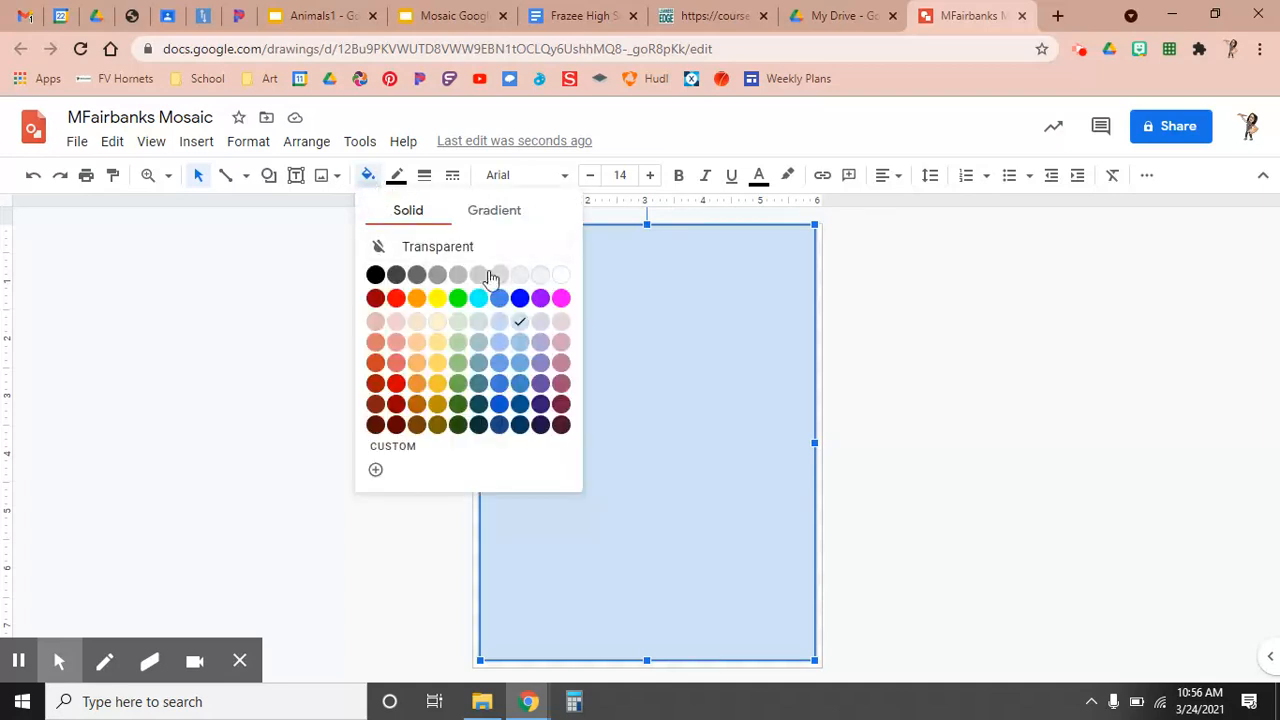
pyautogui.click(457, 405)
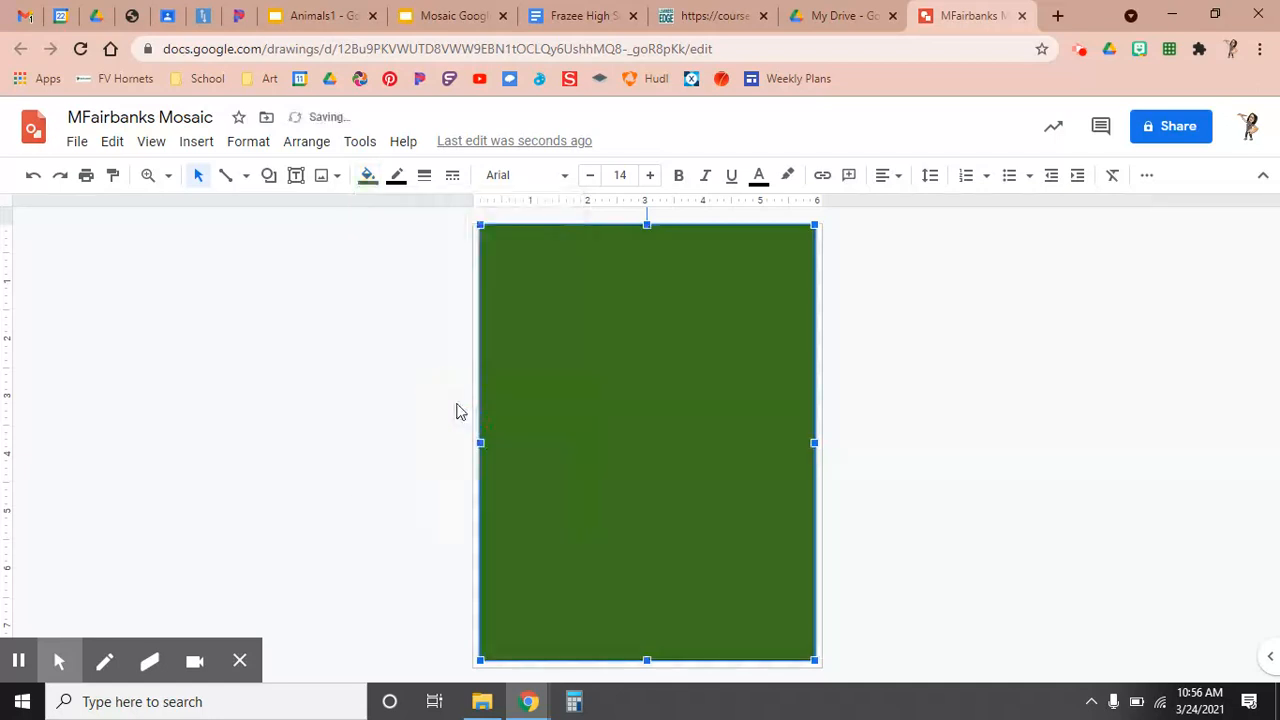
pyautogui.click(364, 184)
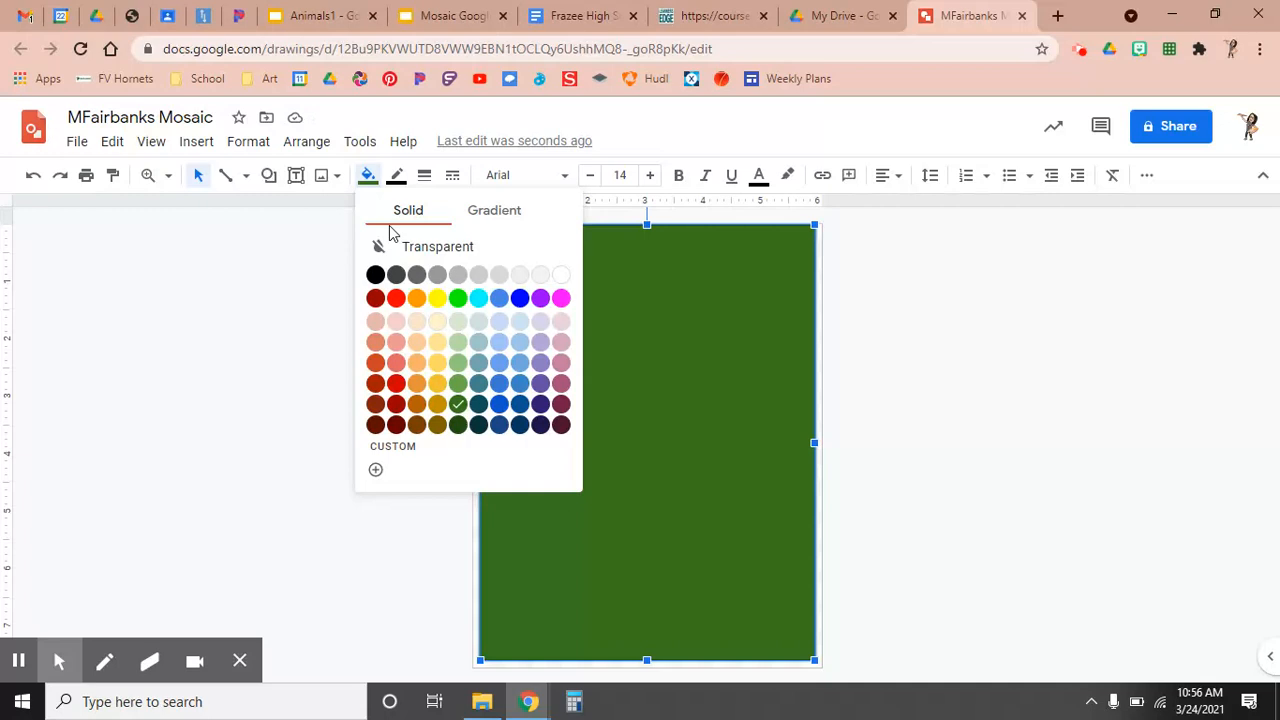
pyautogui.click(500, 210)
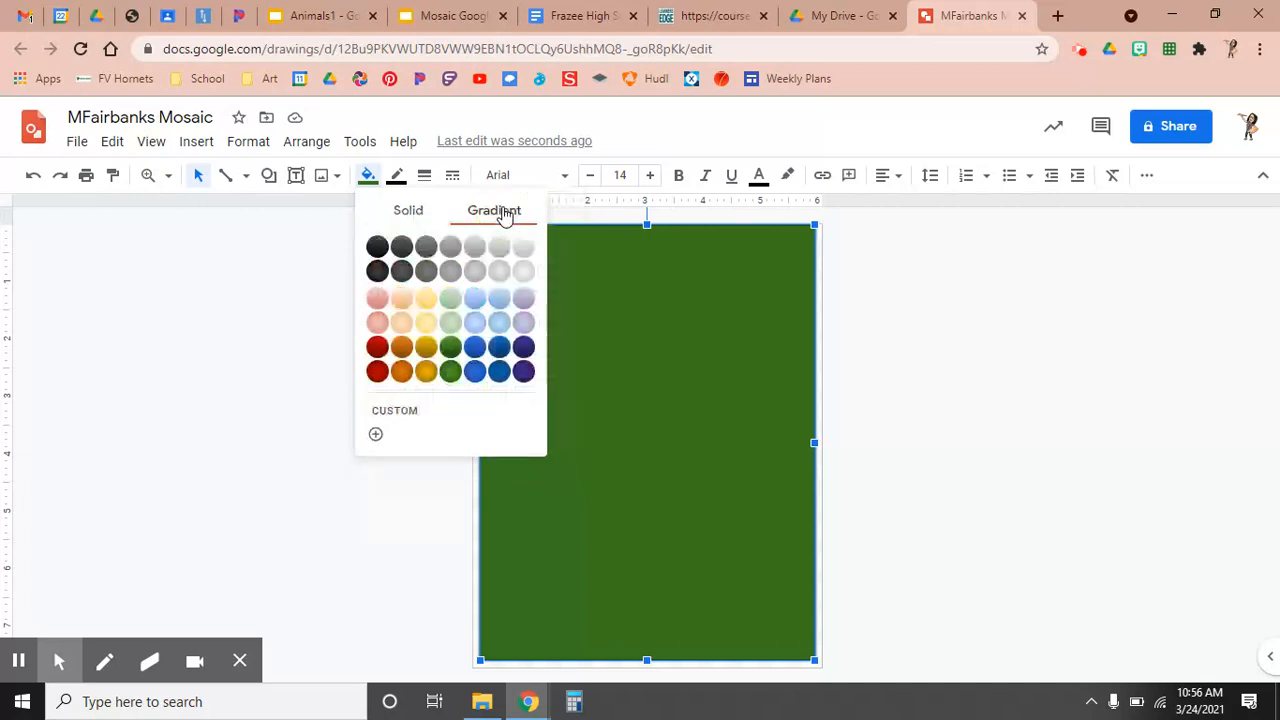
pyautogui.click(524, 322)
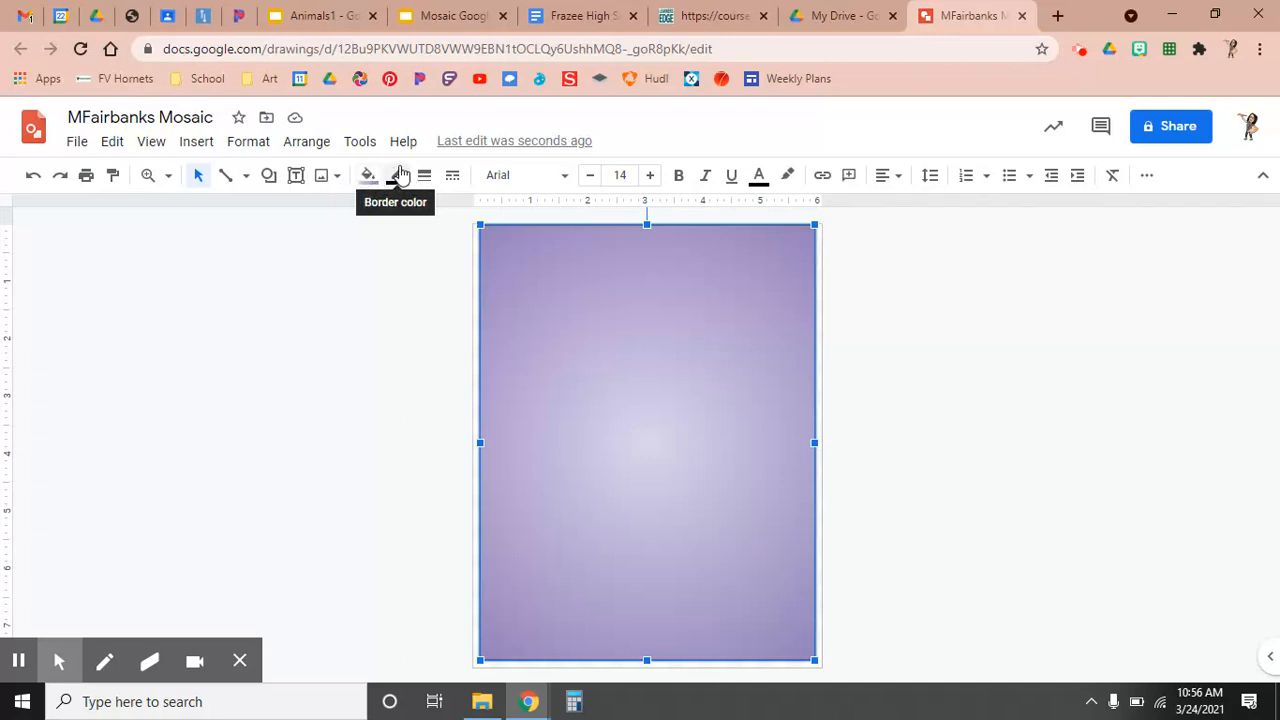
# Make the background rectangle's border transparent and deselect the shape.
pyautogui.click(398, 177)
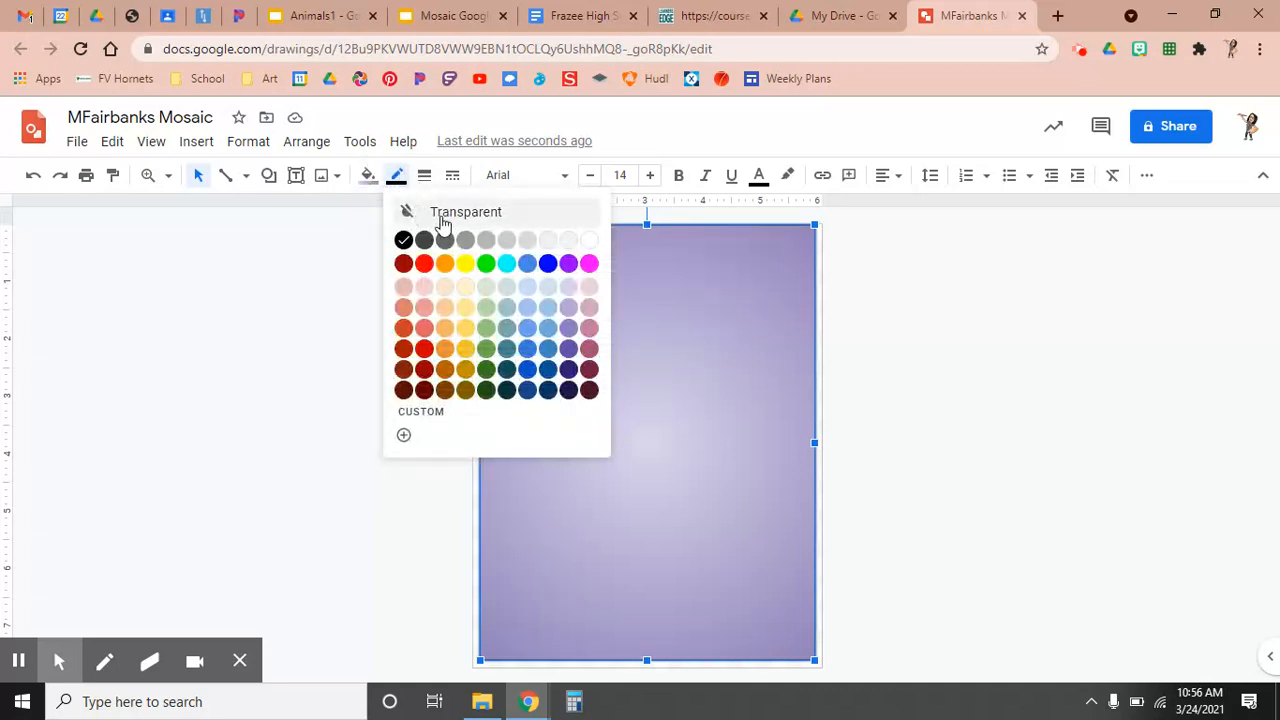
pyautogui.click(412, 210)
pyautogui.click(397, 366)
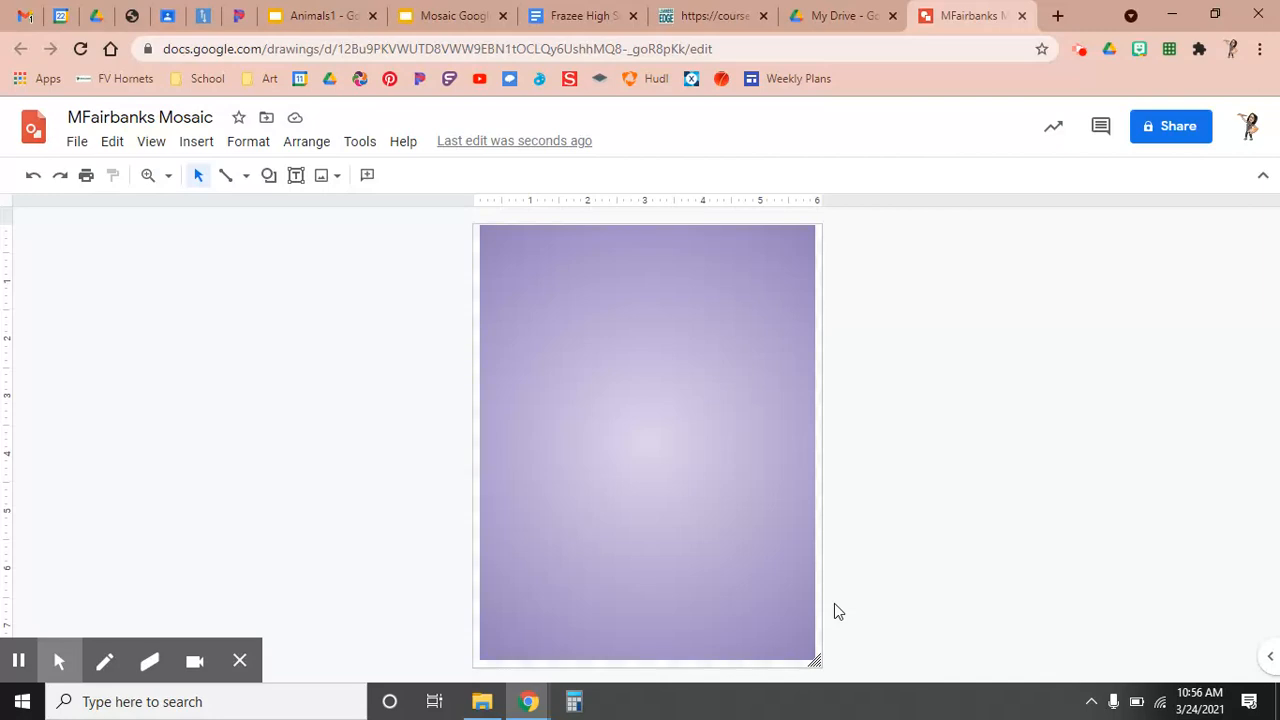
# Send the purple background rectangle to the back, behind the parrot image.
pyautogui.click(677, 404)
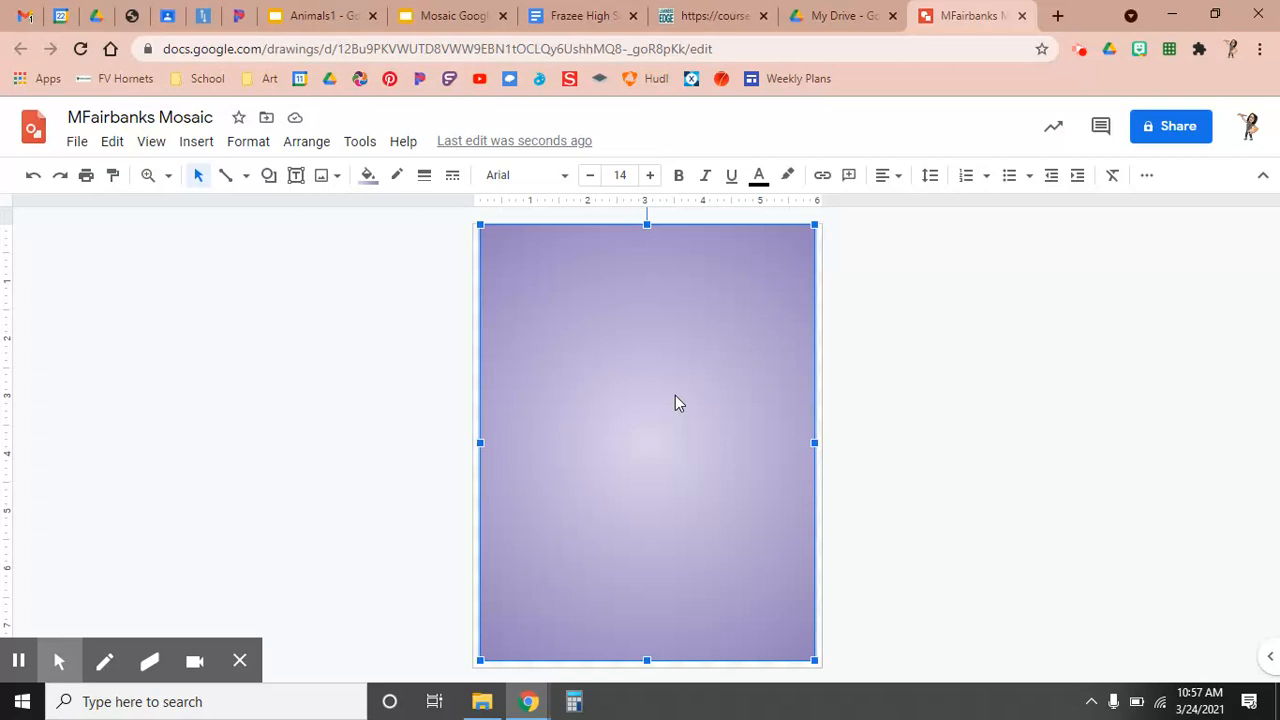
pyautogui.rightClick(675, 402)
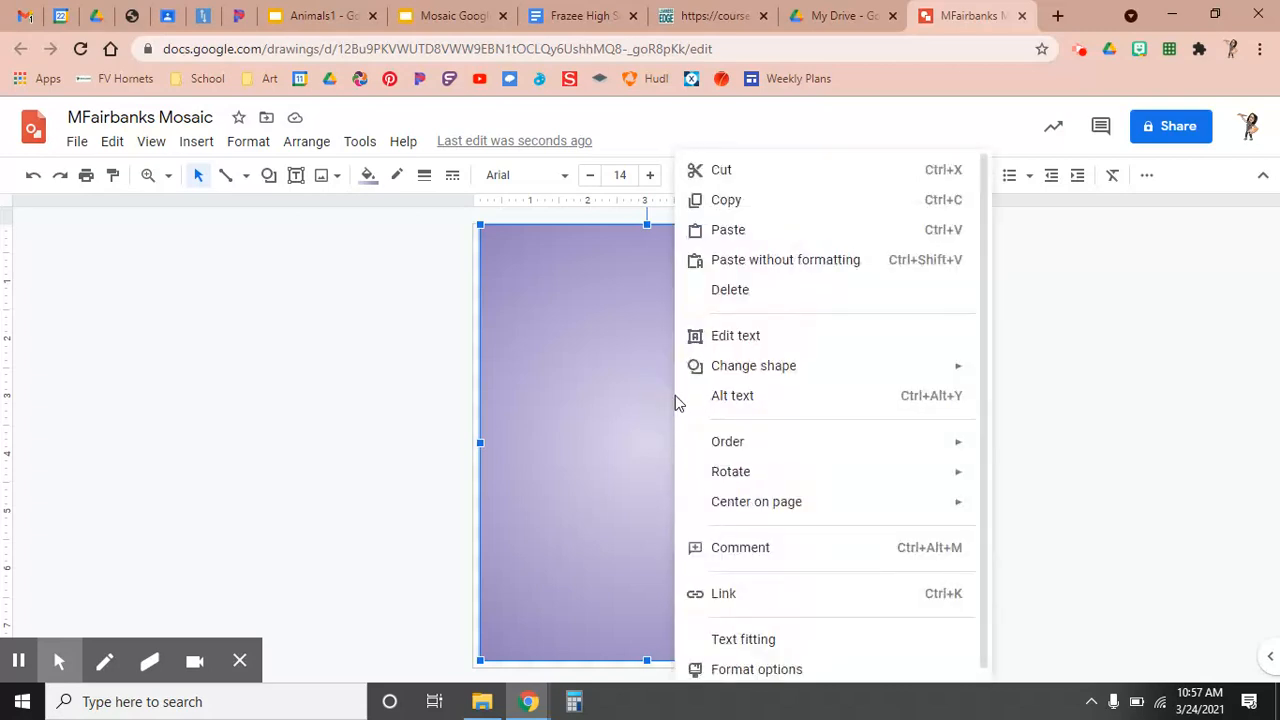
pyautogui.moveTo(754, 444)
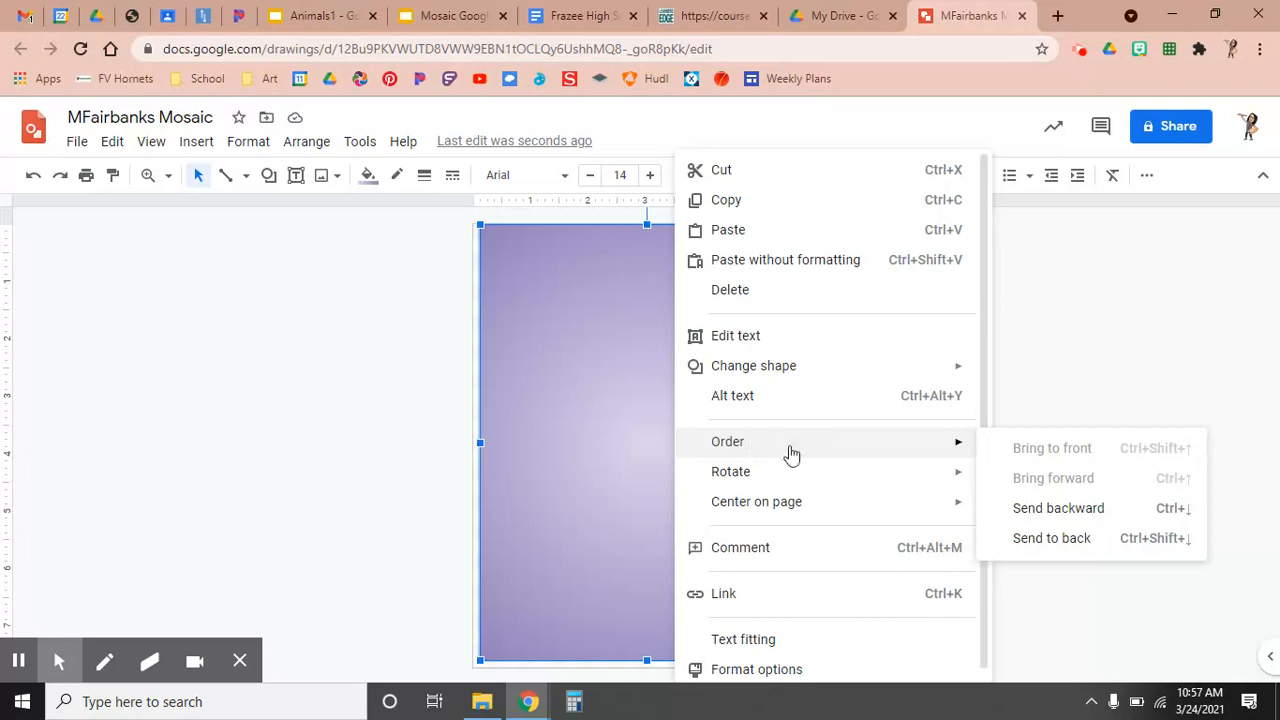
pyautogui.click(1042, 542)
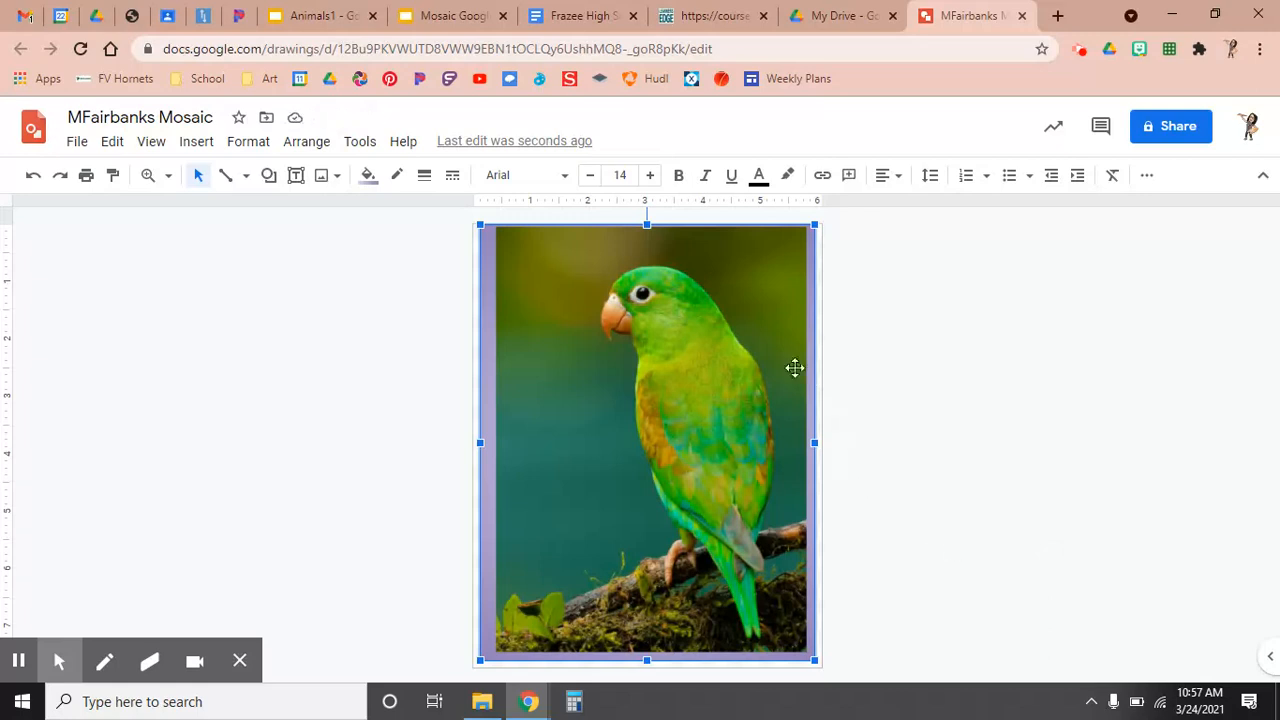
pyautogui.rightClick(484, 344)
pyautogui.moveTo(615, 449)
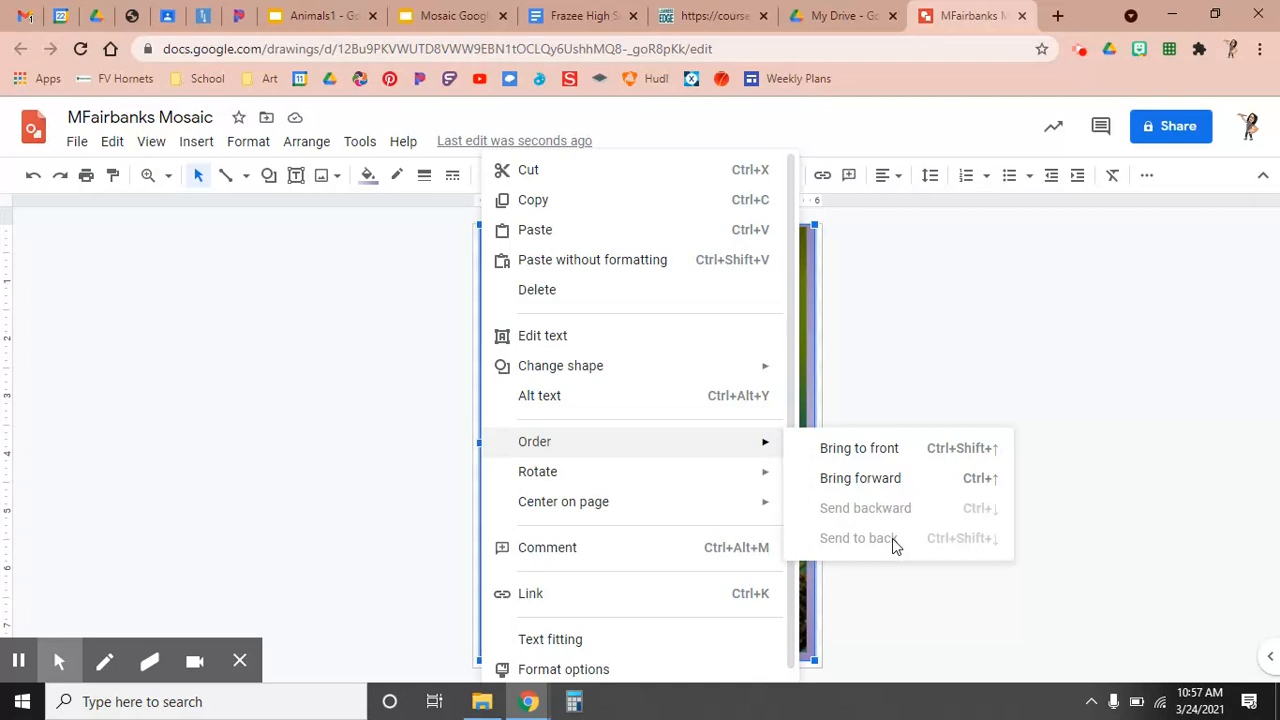
pyautogui.click(1129, 438)
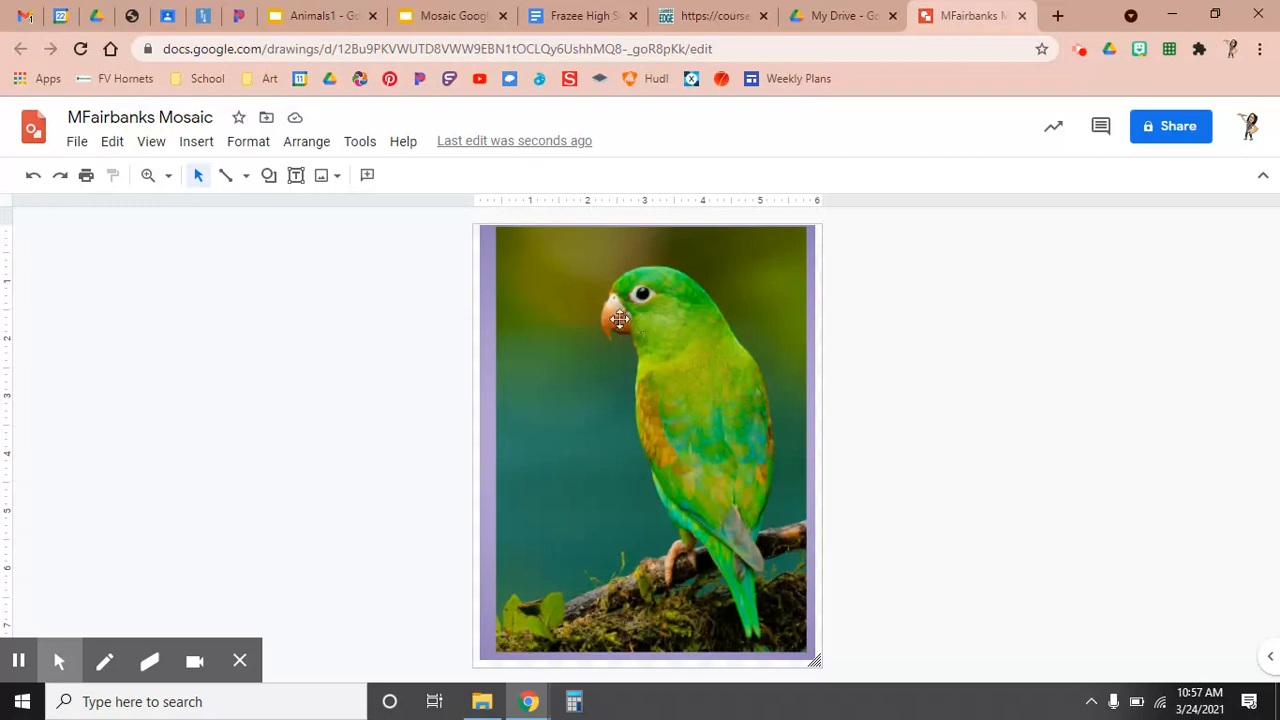
# Review slides 9 to 12 of the Mosaic Google Drawing presentation, through "Step 4: Begin Creating the Mosaic tiles".
pyautogui.click(490, 18)
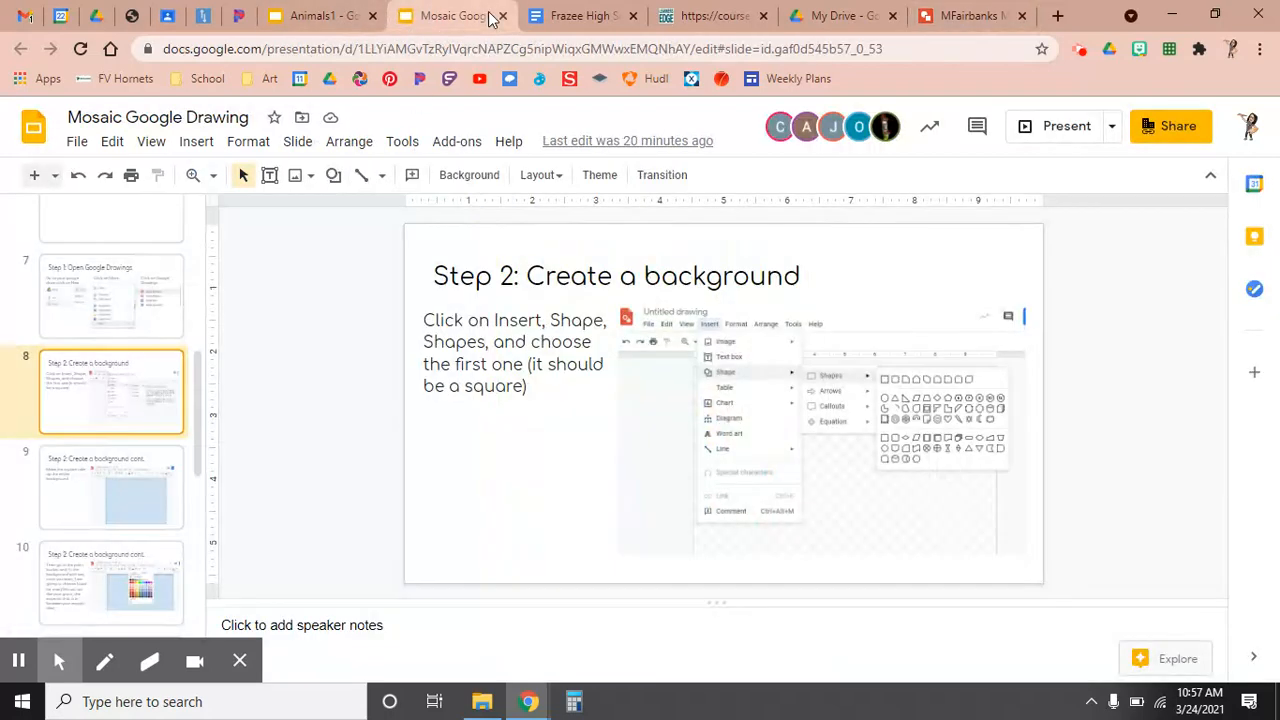
pyautogui.click(128, 511)
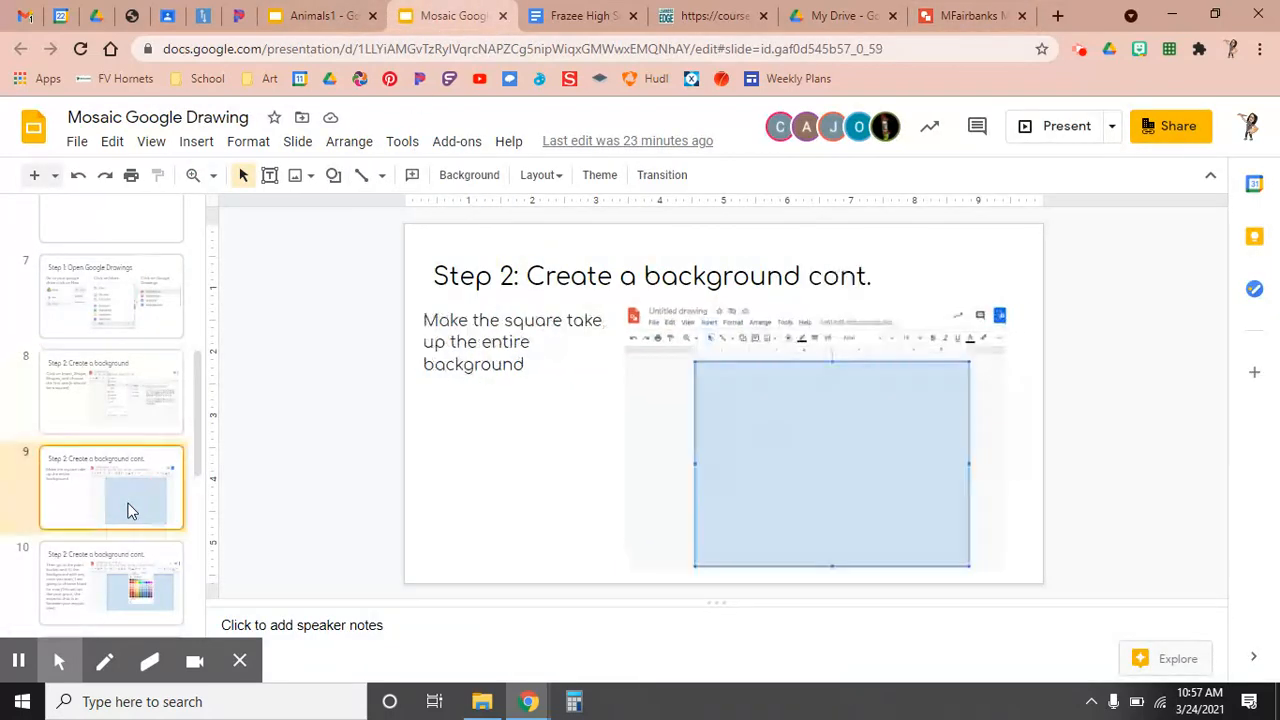
pyautogui.press('Down')
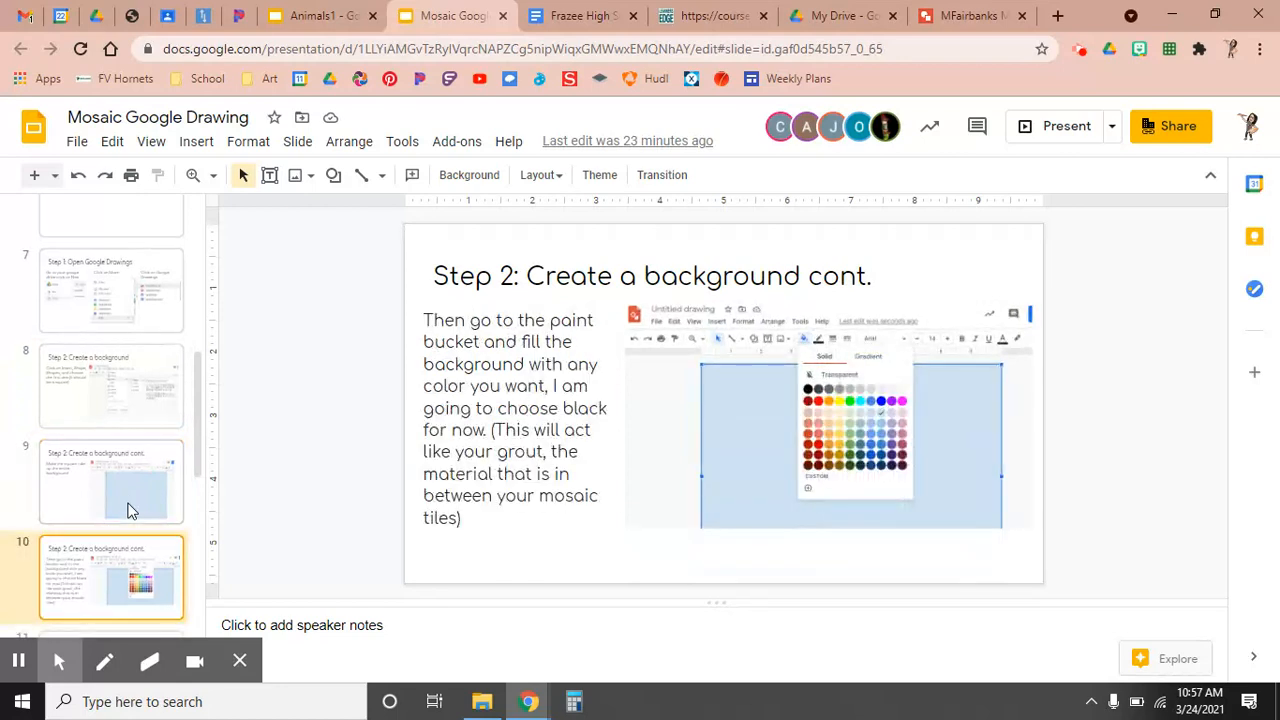
pyautogui.press('Down')
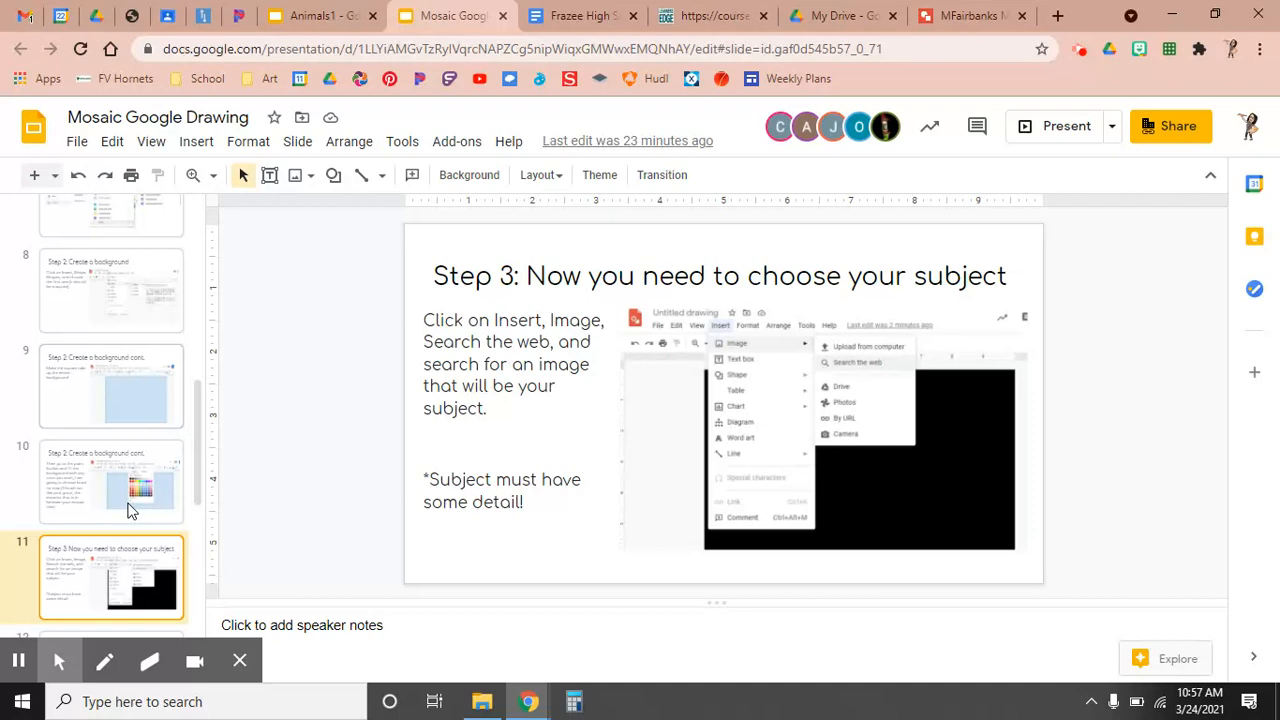
pyautogui.press('Down')
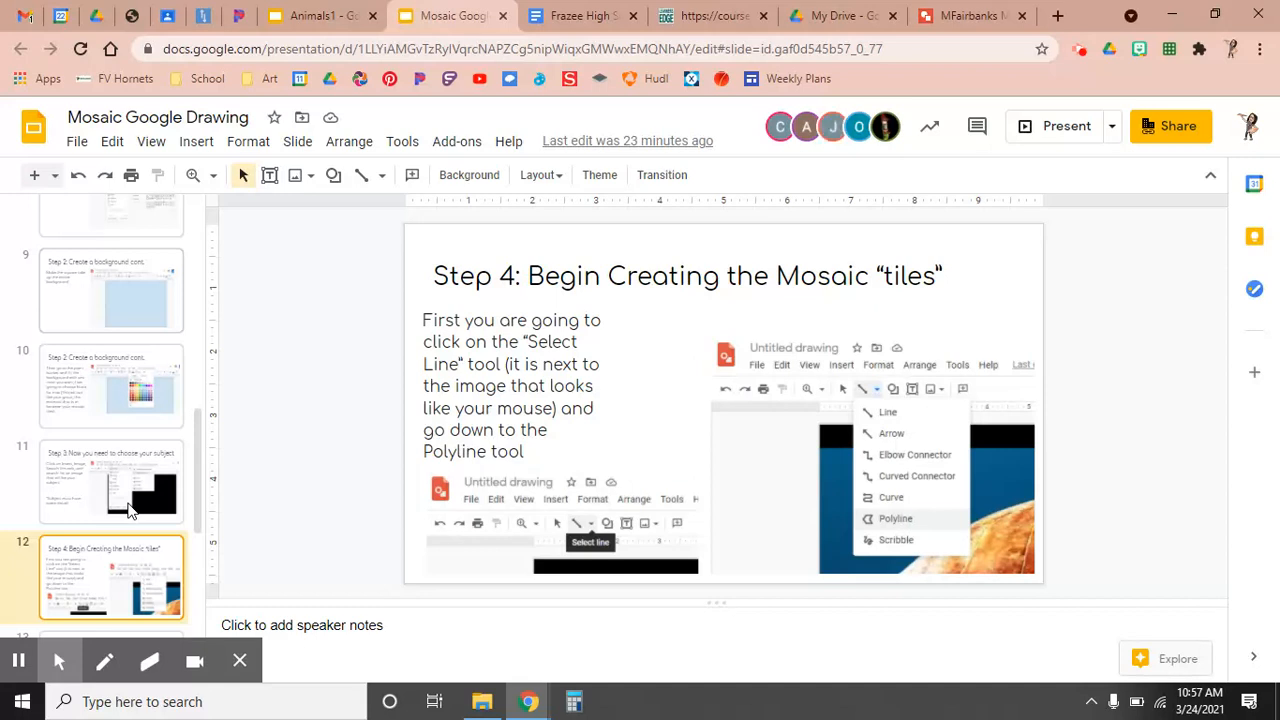
# Switch back to the parrot mosaic drawing and activate the Polyline tool.
pyautogui.click(958, 16)
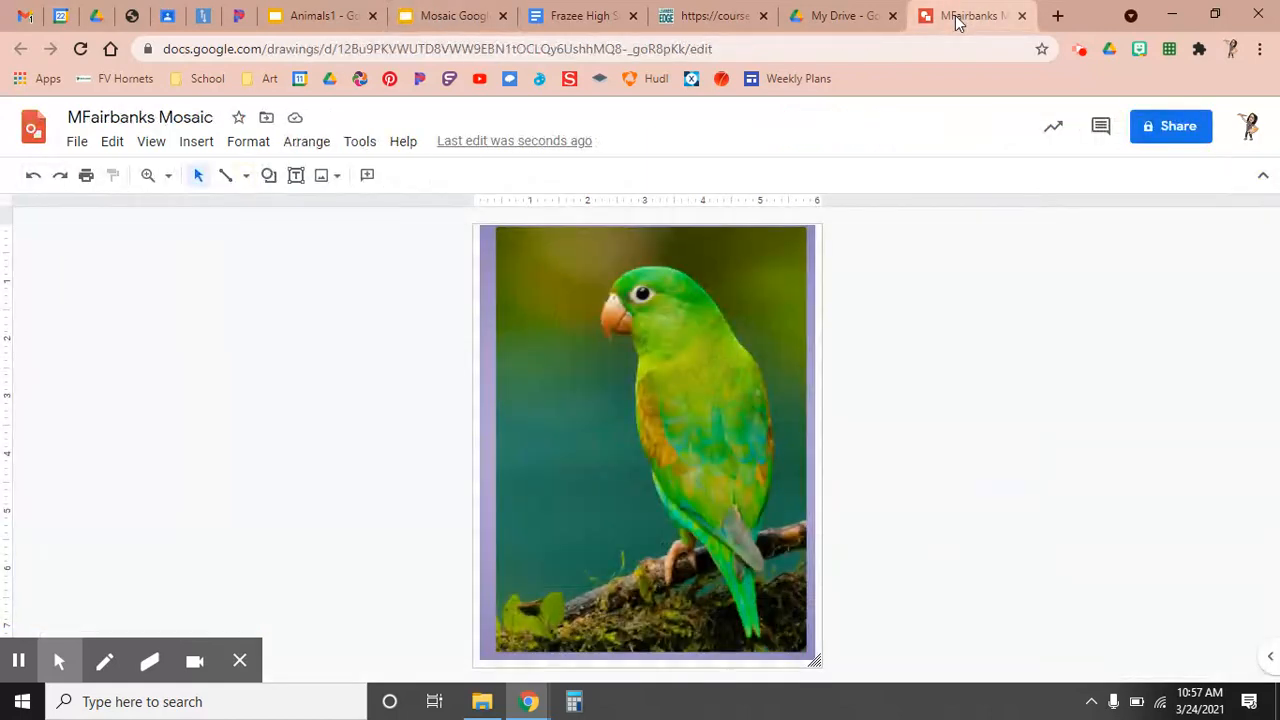
pyautogui.click(247, 178)
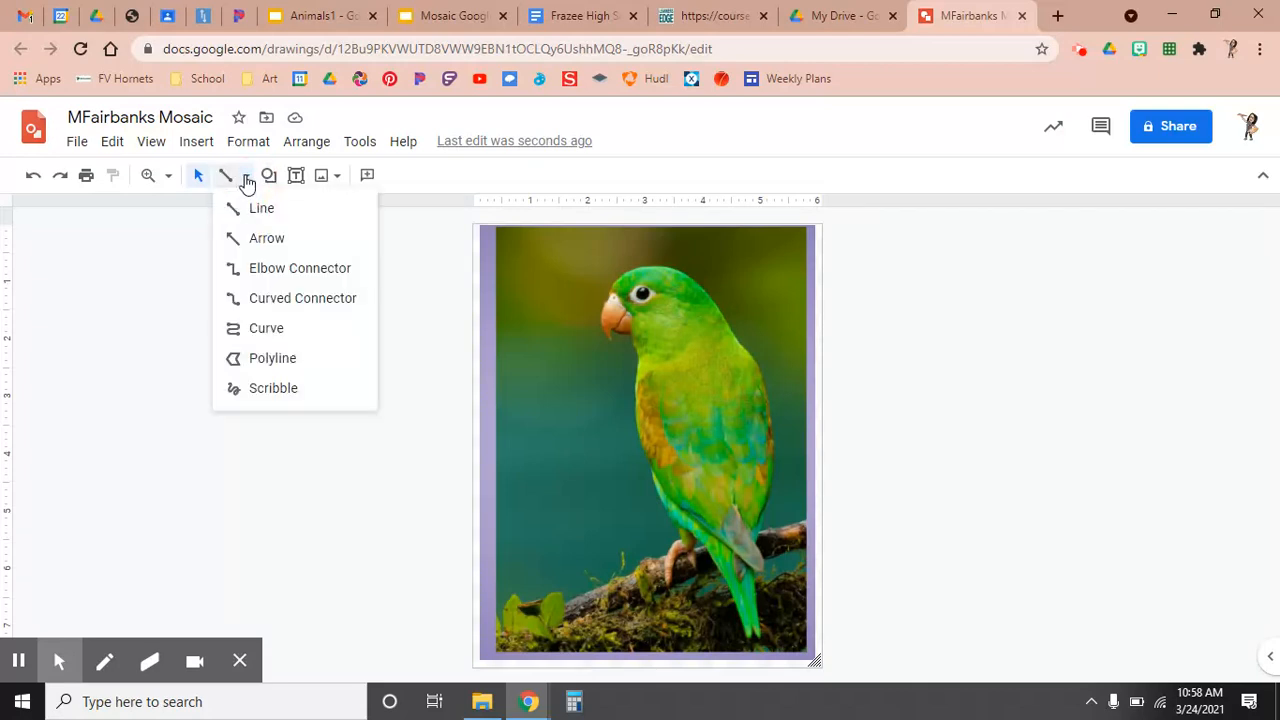
pyautogui.click(273, 359)
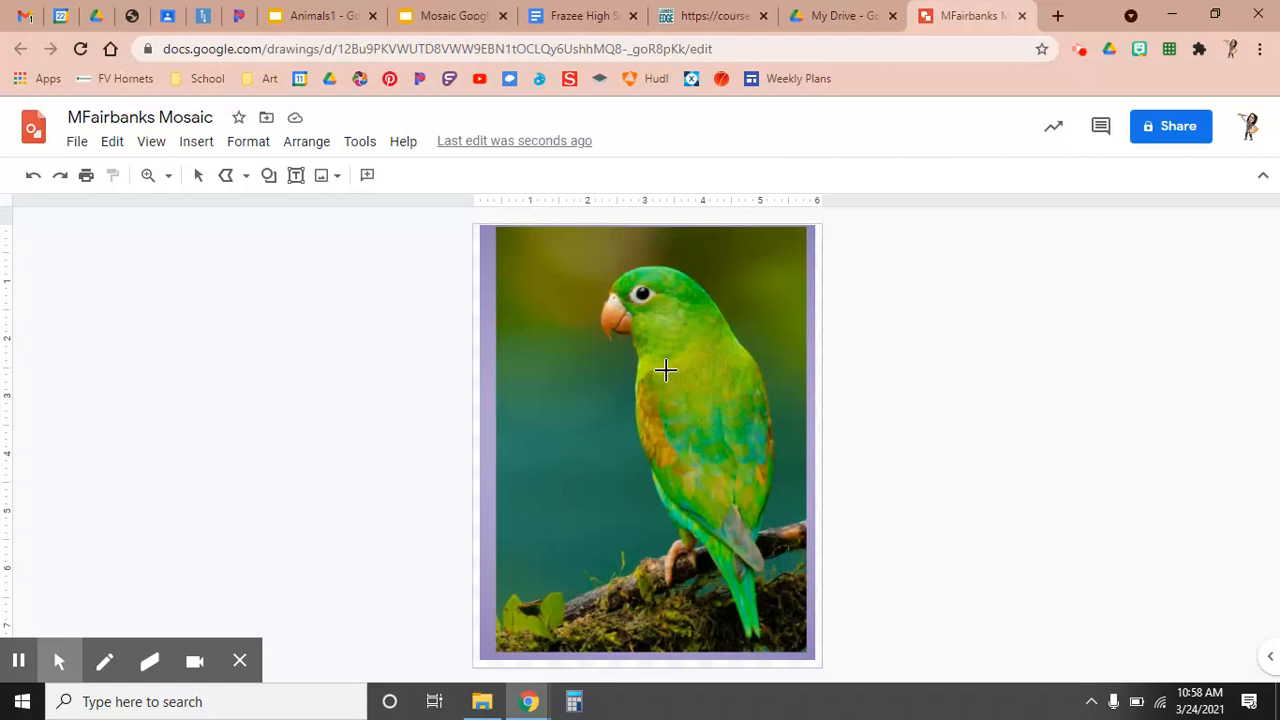
# Draw a closed polyline tile on the parrot's head, just behind and above the eye.
pyautogui.click(169, 178)
pyautogui.click(213, 270)
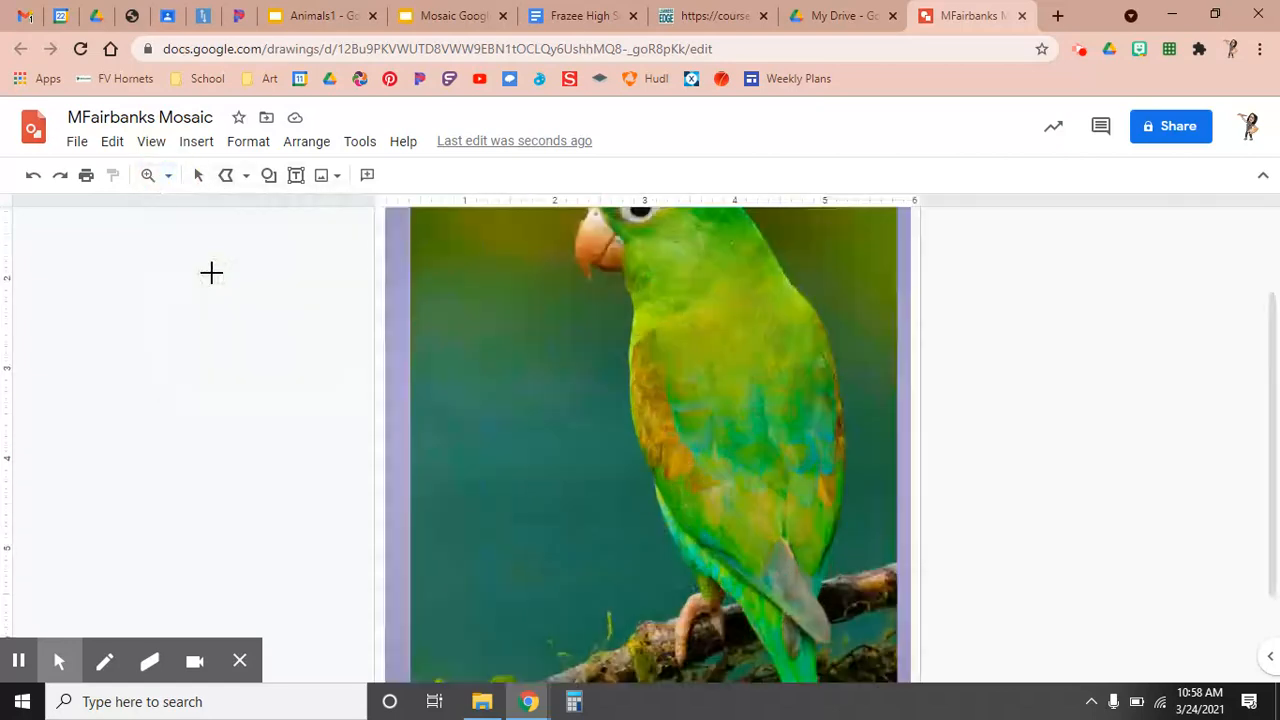
pyautogui.click(169, 178)
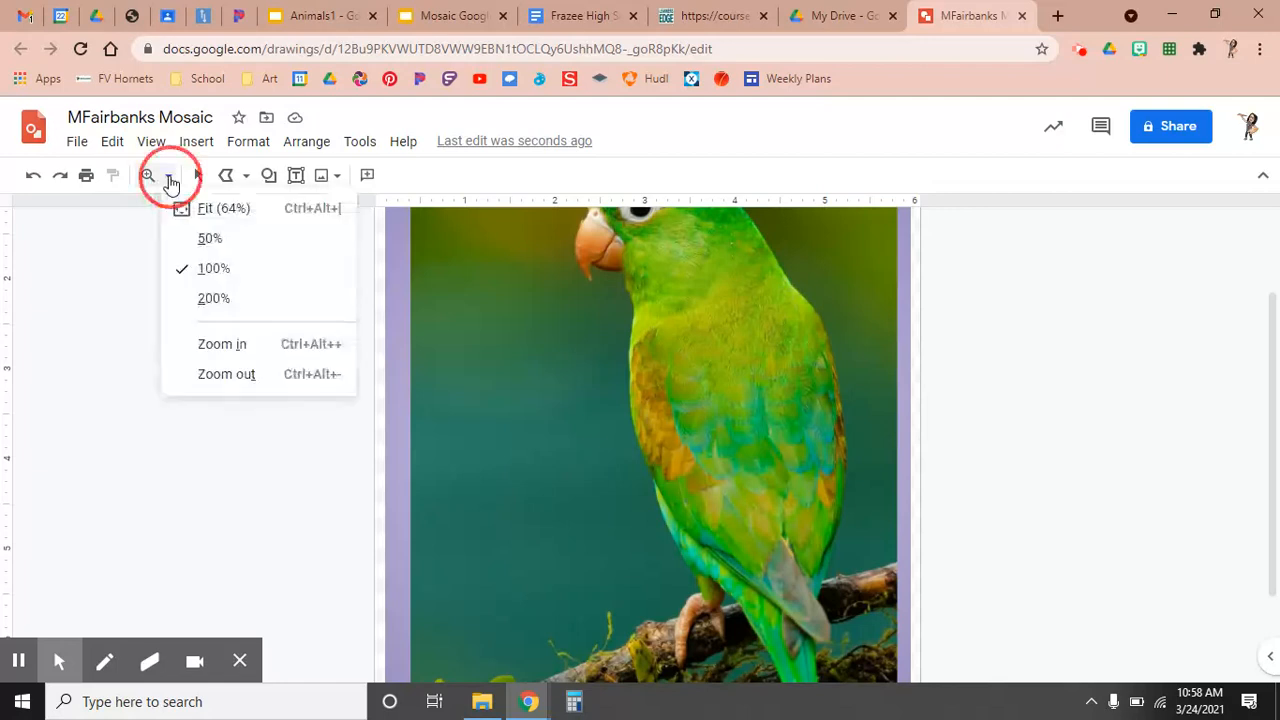
pyautogui.click(201, 295)
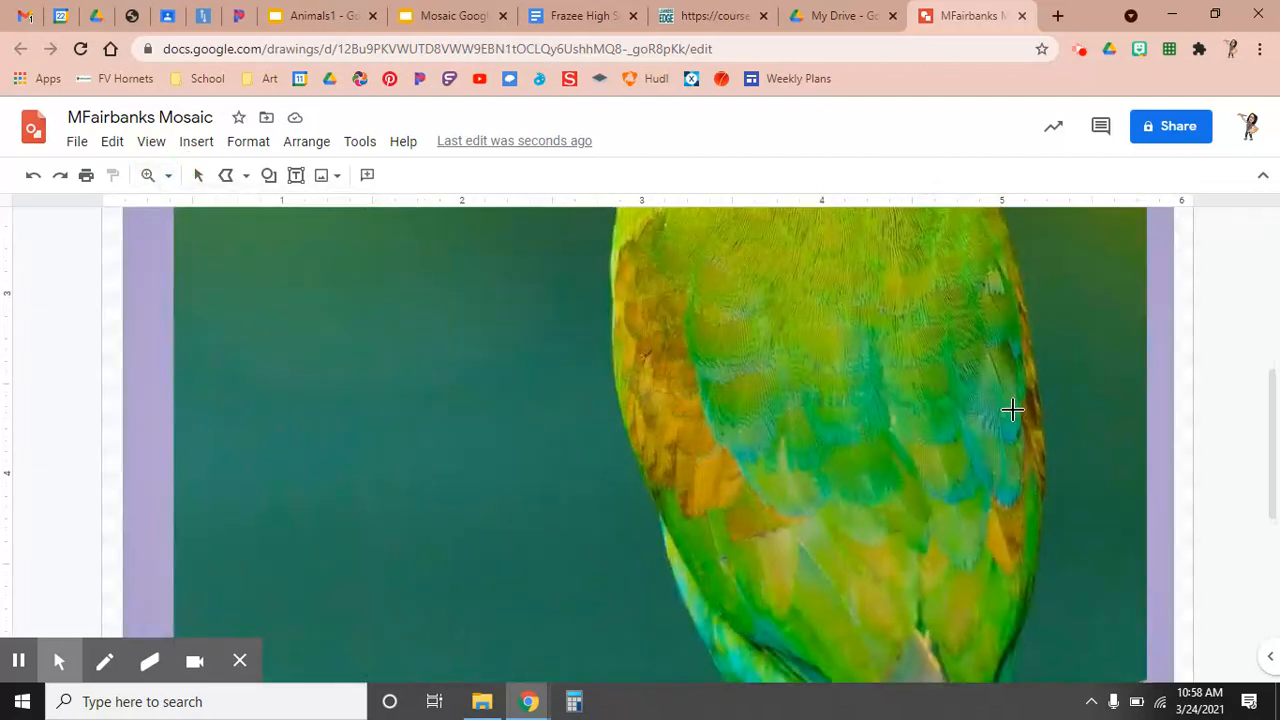
pyautogui.scroll(5, 1020, 415)
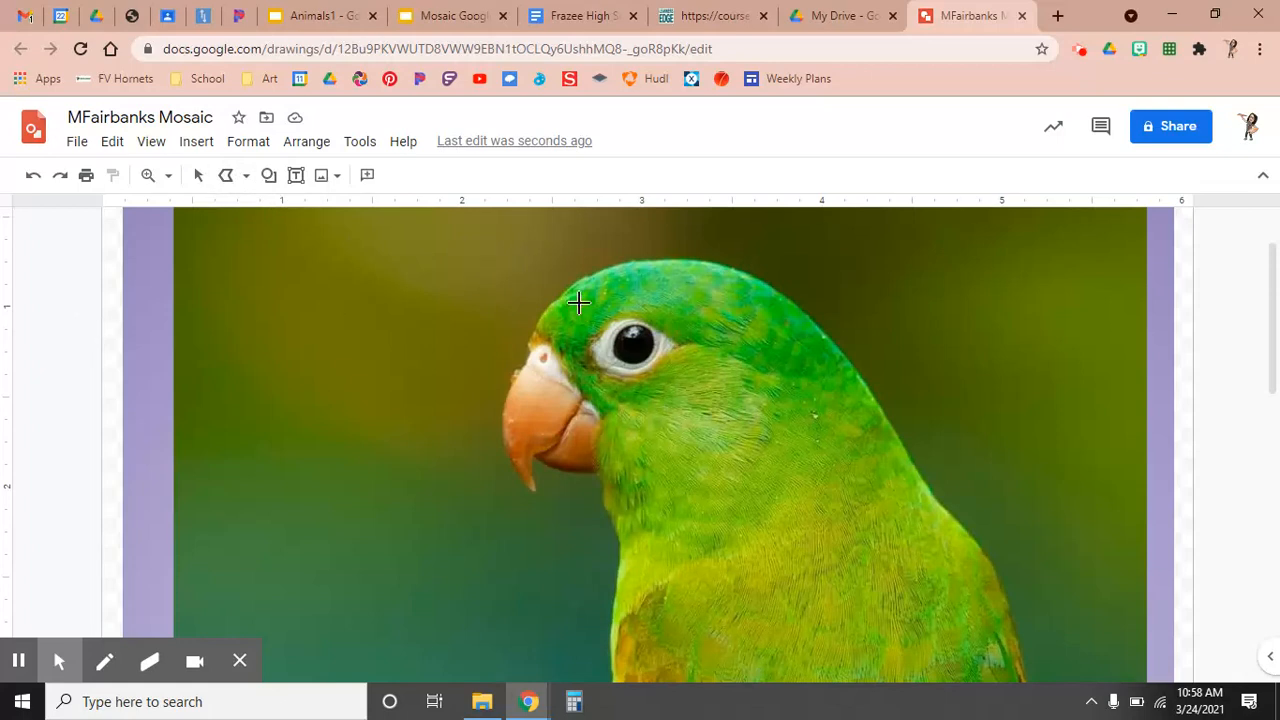
pyautogui.click(664, 291)
pyautogui.click(688, 344)
pyautogui.click(724, 343)
pyautogui.click(758, 332)
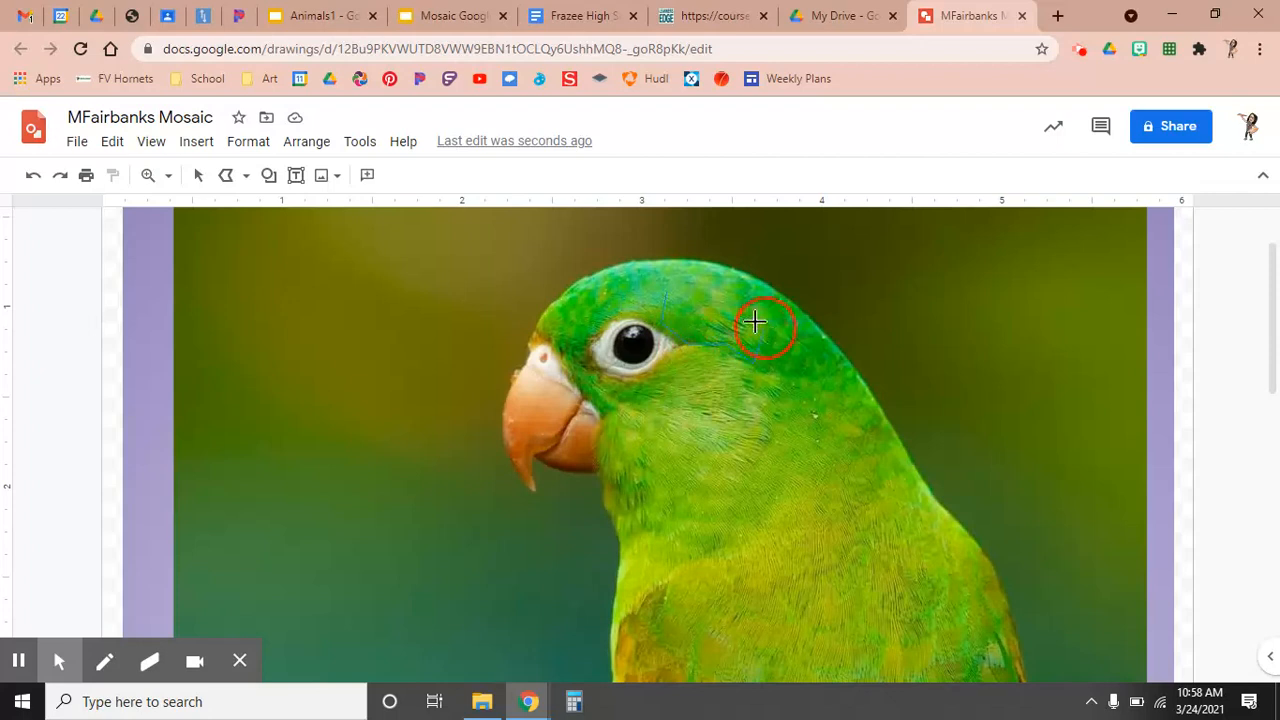
pyautogui.click(665, 291)
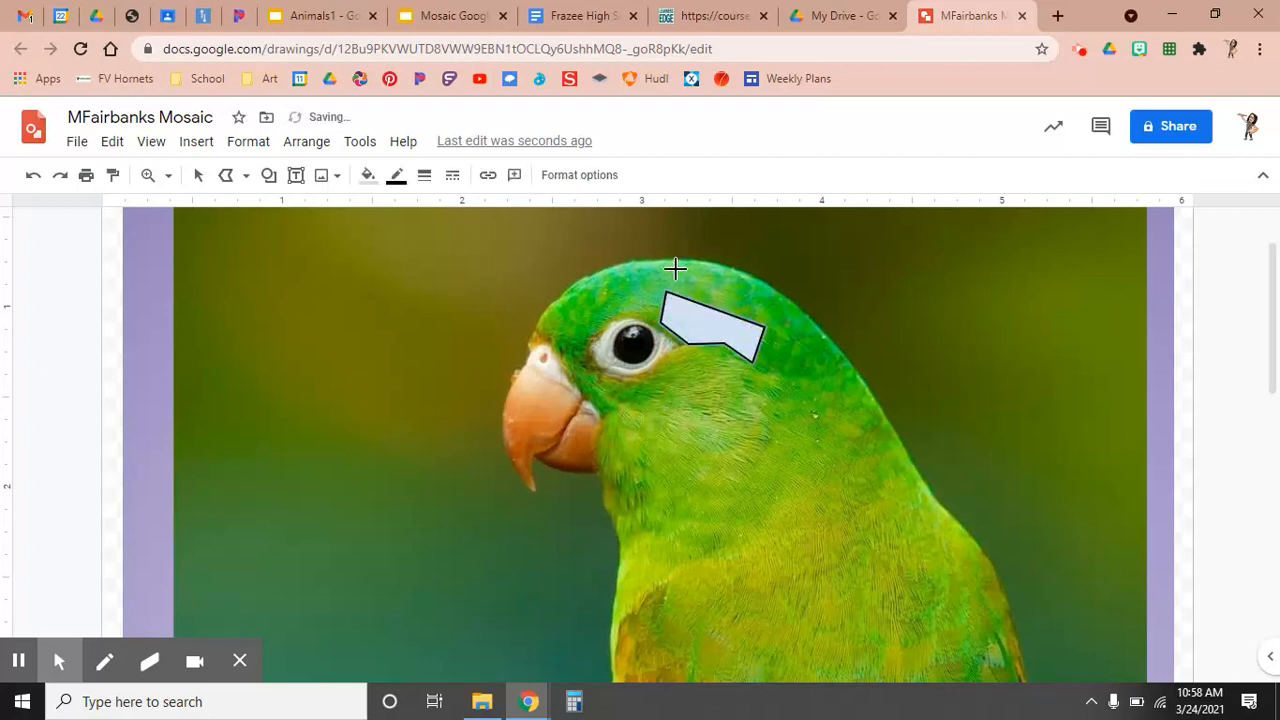
# Draw a closed polyline tile along the top of the head, just above the first tile, leaving a narrow gap.
pyautogui.click(677, 263)
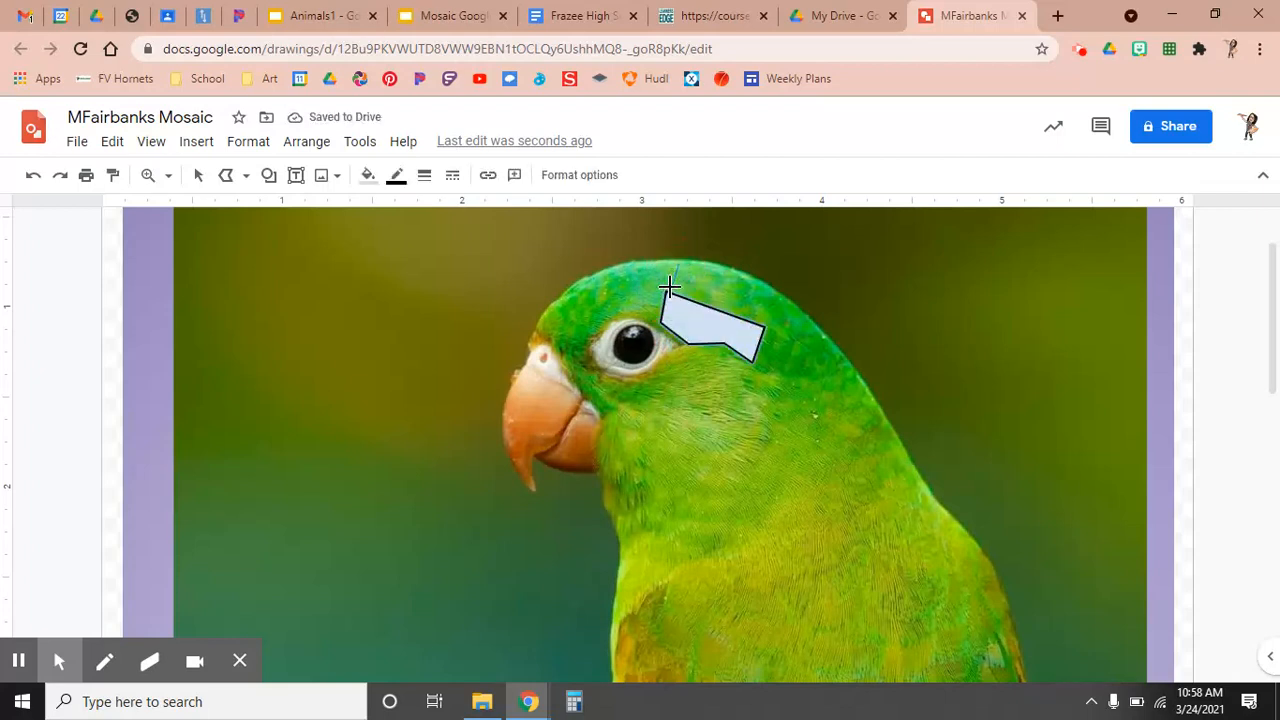
pyautogui.click(778, 298)
pyautogui.click(728, 267)
pyautogui.click(679, 263)
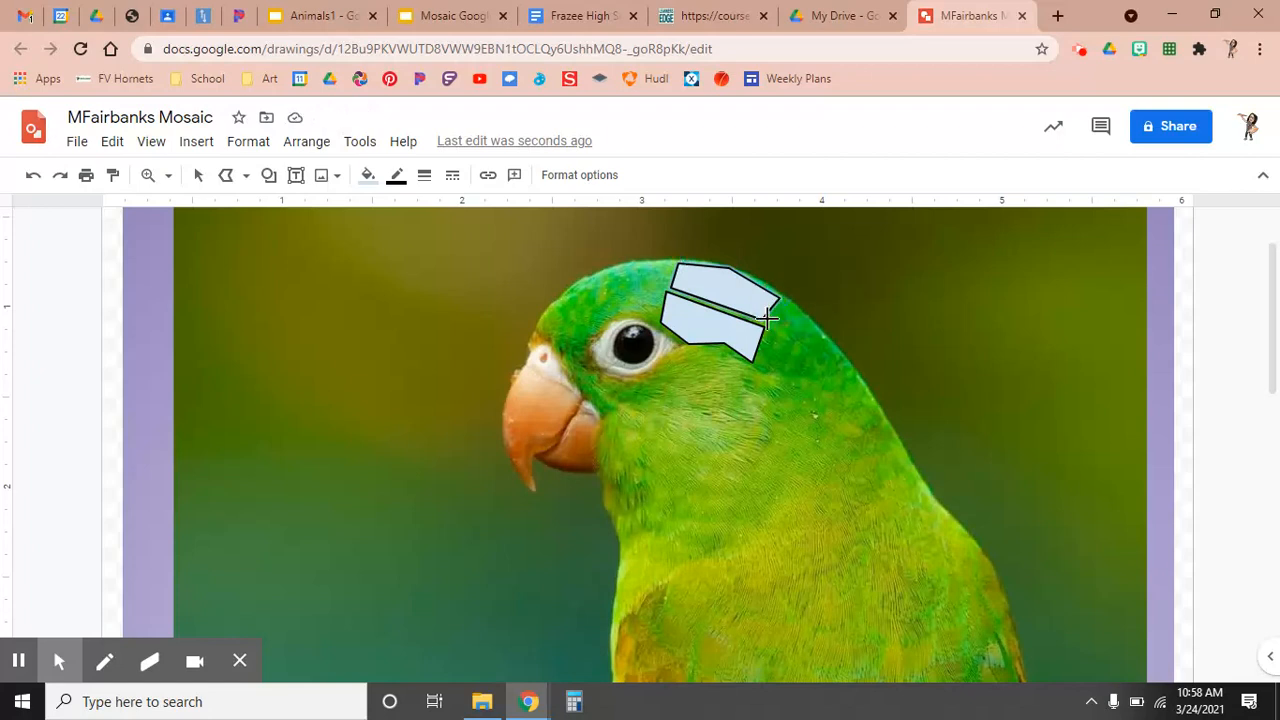
# Draw a five-sided polyline tile at the back of the parrot's head, beside the two existing tiles.
pyautogui.click(767, 354)
pyautogui.click(770, 371)
pyautogui.click(824, 381)
pyautogui.click(843, 353)
pyautogui.doubleClick(790, 300)
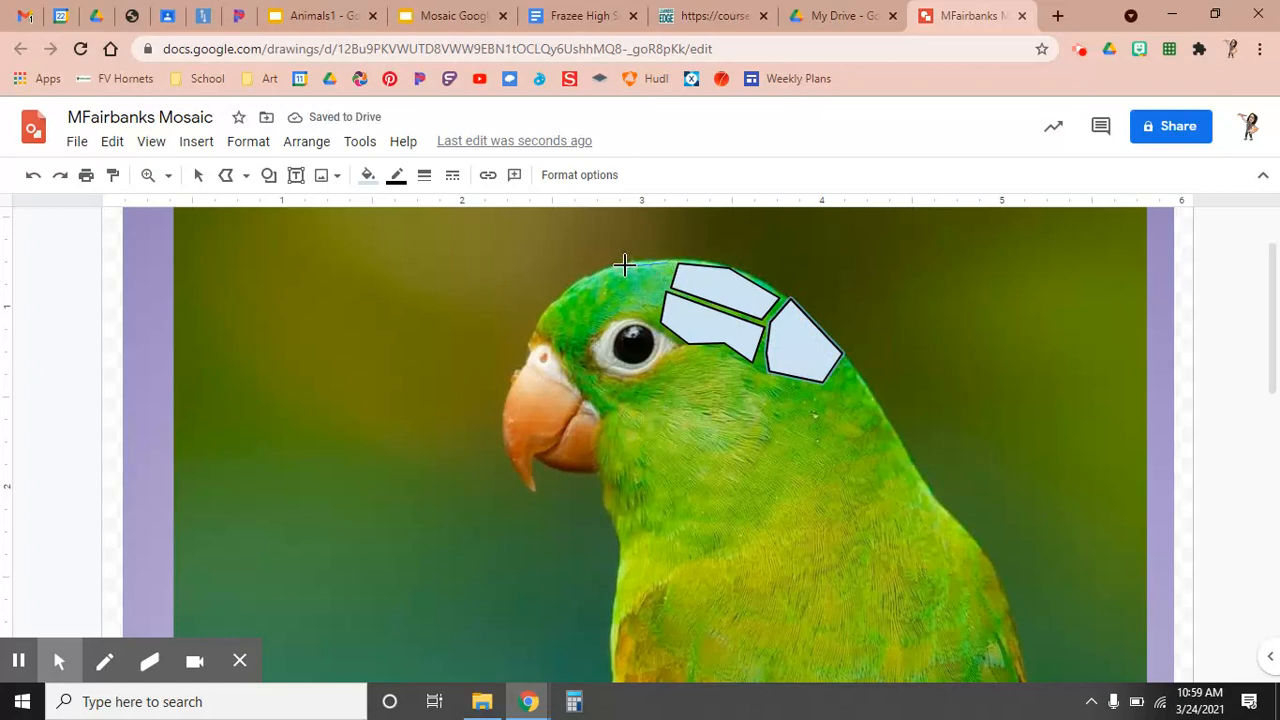
# Draw a closed polyline tile on the parrot's forehead, above the eye and in front of the crown tile.
pyautogui.click(594, 276)
pyautogui.click(575, 292)
pyautogui.click(606, 323)
pyautogui.click(652, 318)
pyautogui.doubleClick(664, 262)
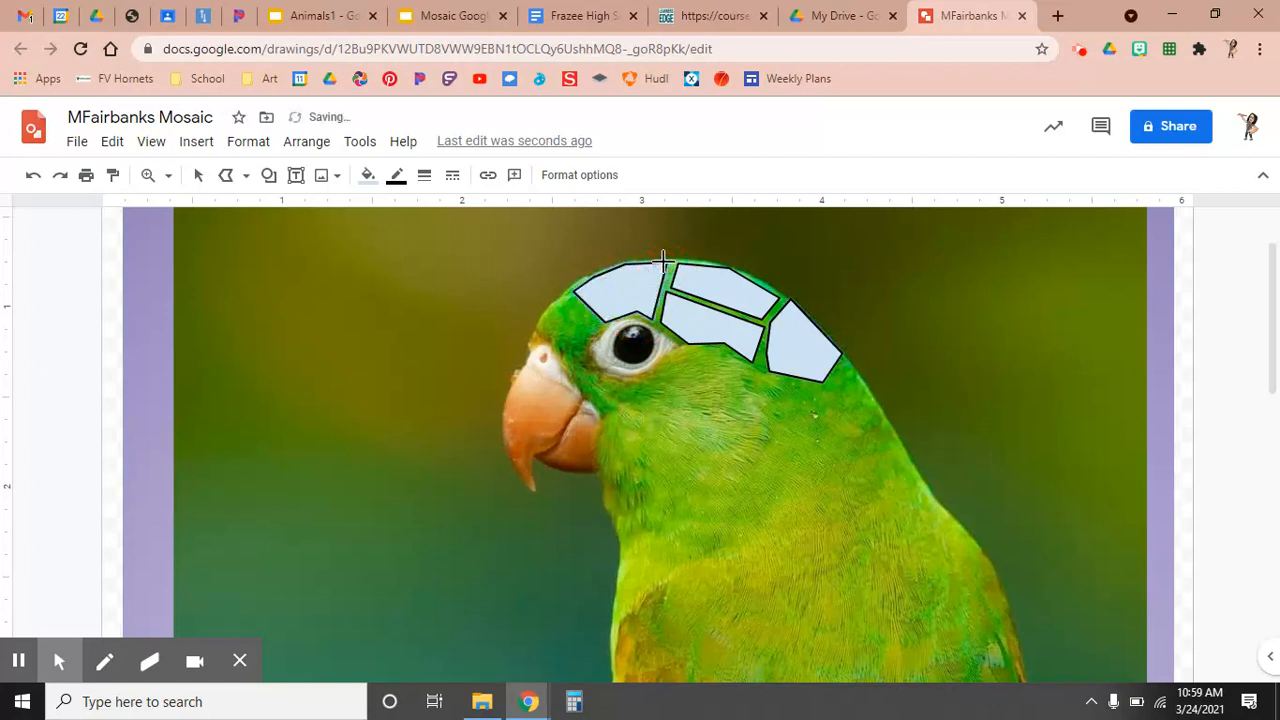
# Draw a closed polyline tile around the outer edge of the parrot's eye.
pyautogui.click(660, 330)
pyautogui.click(615, 323)
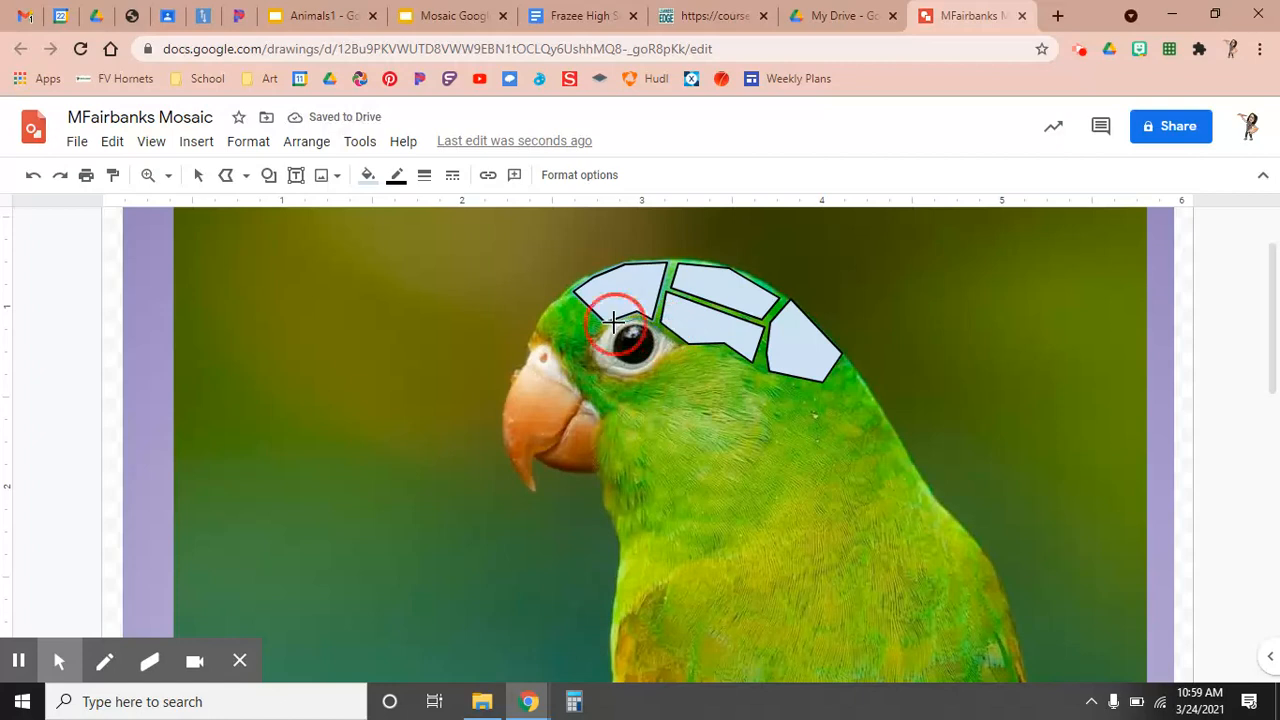
pyautogui.click(592, 350)
pyautogui.click(610, 376)
pyautogui.click(632, 377)
pyautogui.click(656, 369)
pyautogui.click(663, 340)
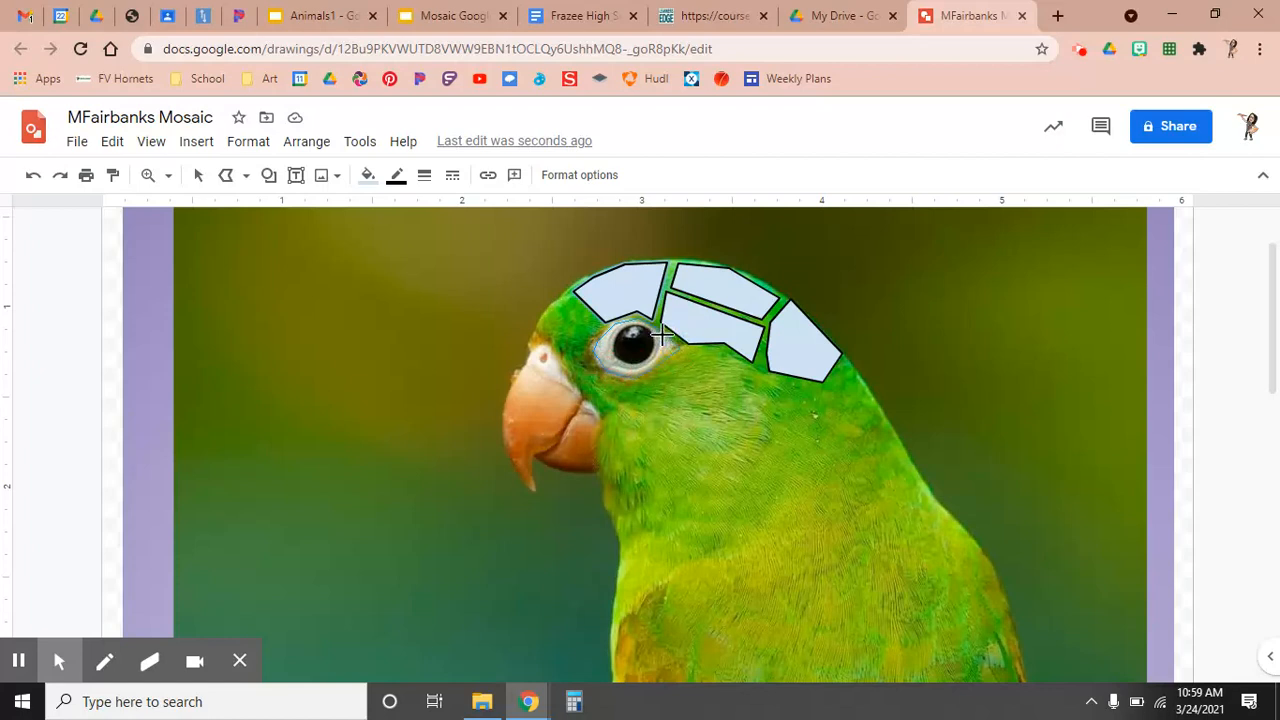
pyautogui.click(663, 338)
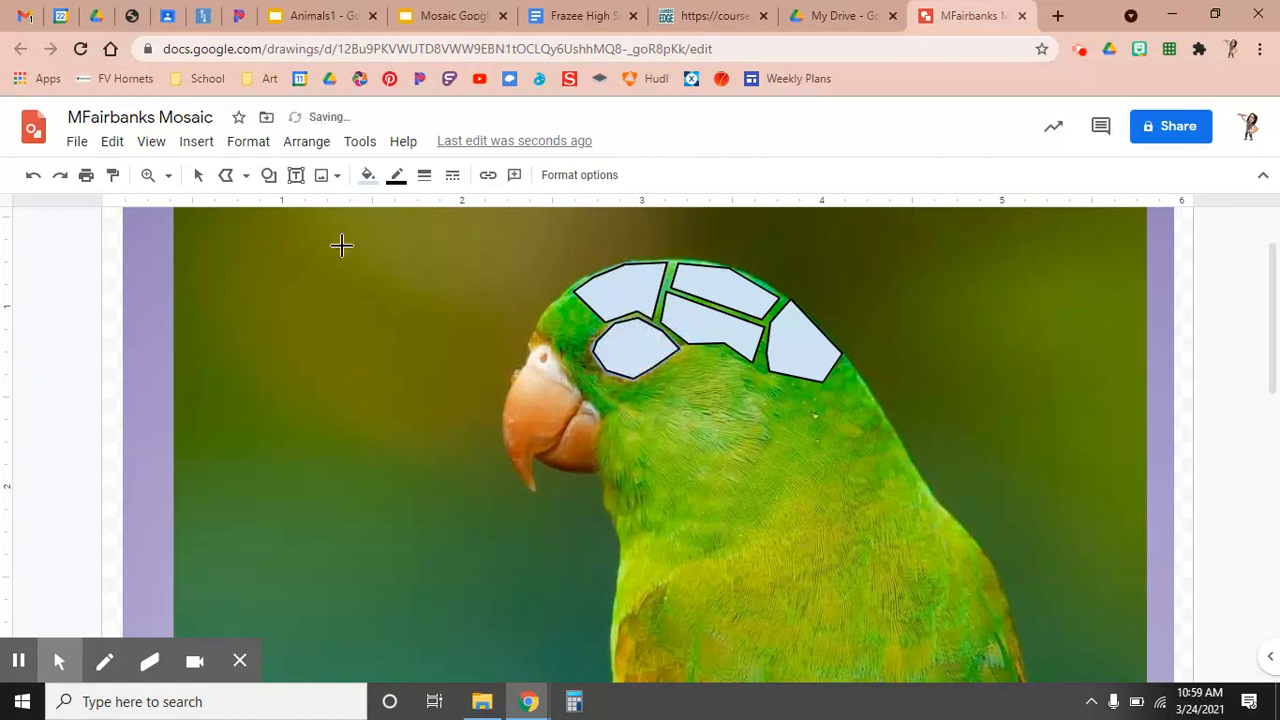
# Draw a small oval over the pupil, inside the eye tile.
pyautogui.click(268, 175)
pyautogui.moveTo(308, 213)
pyautogui.click(420, 253)
pyautogui.moveTo(614, 336); pyautogui.dragTo(650, 365)
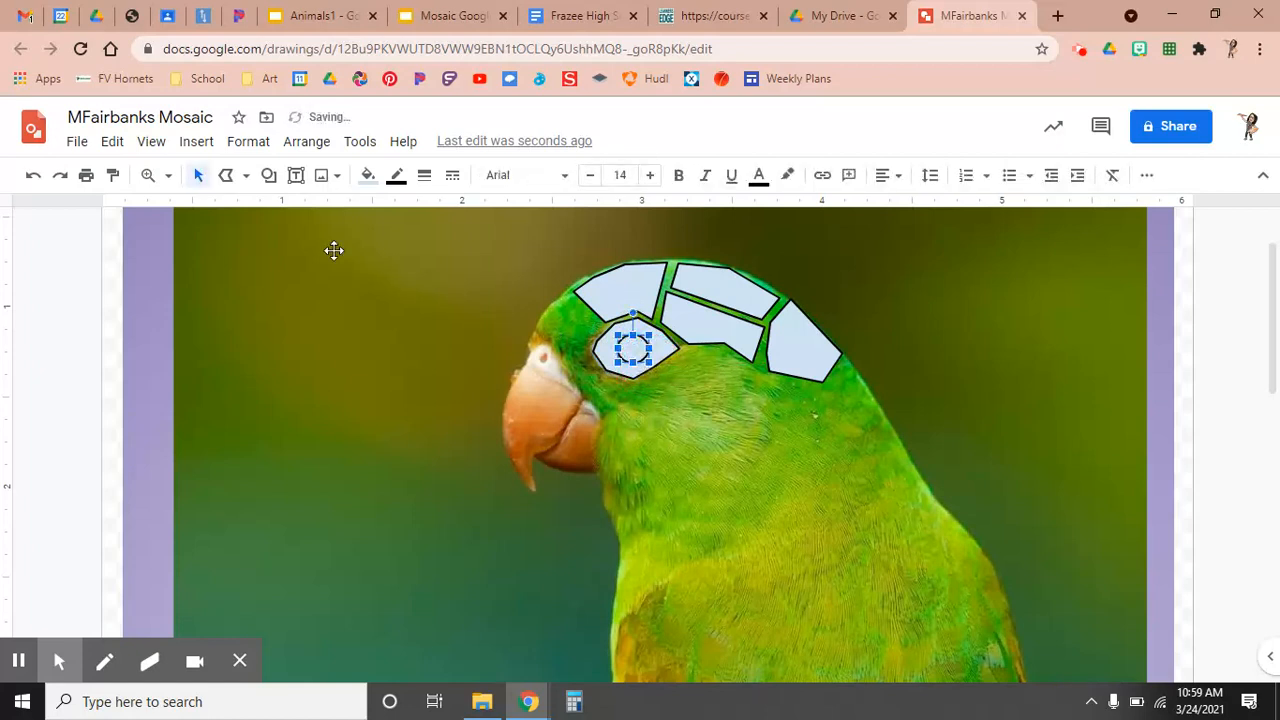
# Fill the forehead tile with the custom green #32f25bff and check the saved custom colour in the fill palette.
pyautogui.click(196, 177)
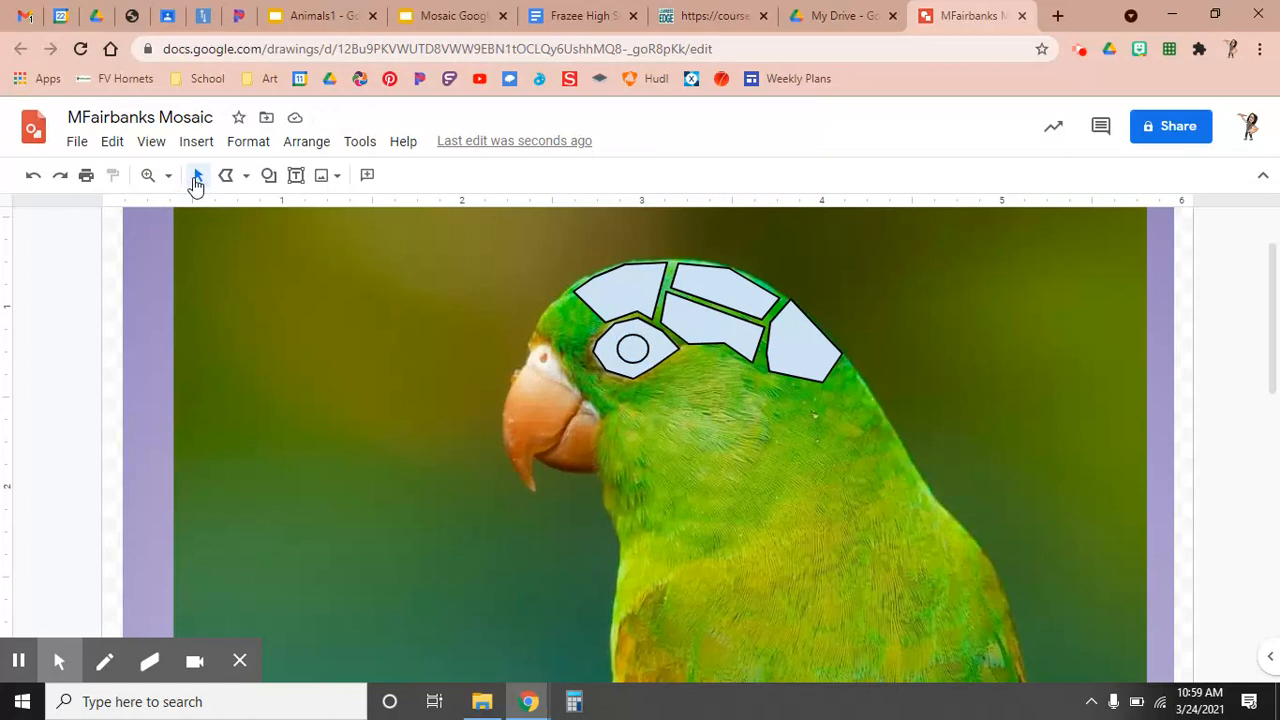
pyautogui.click(626, 302)
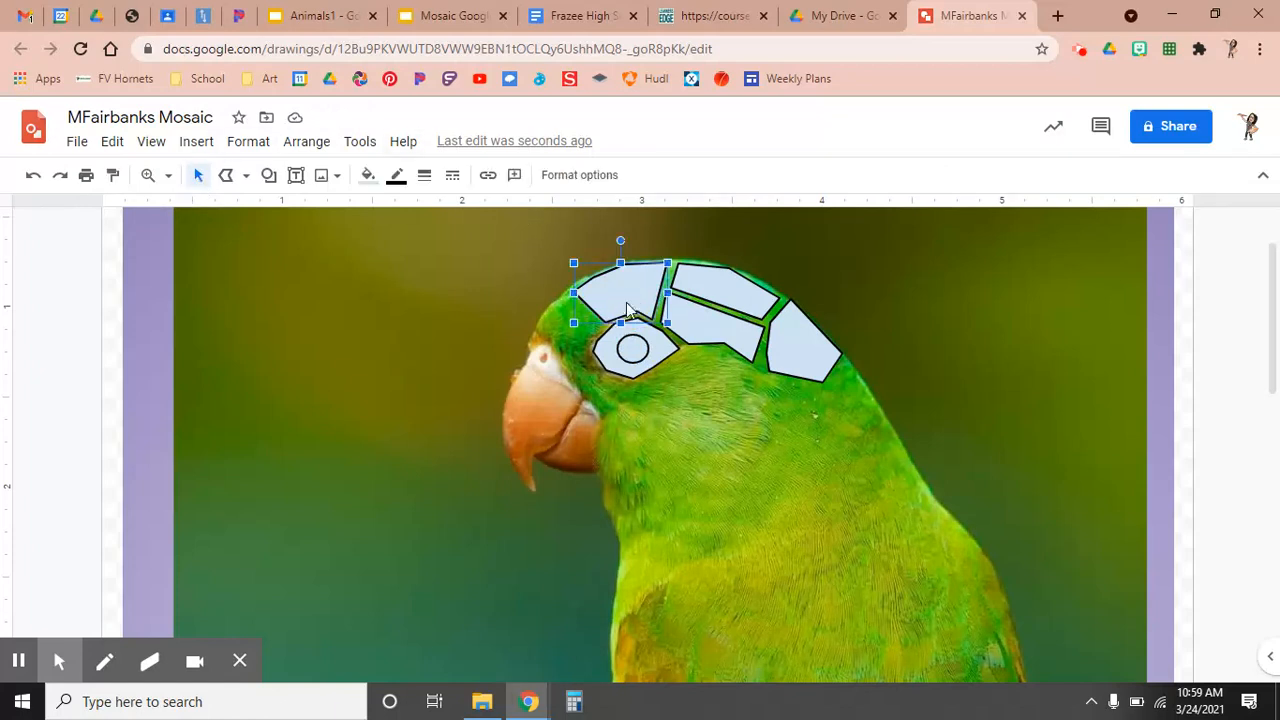
pyautogui.click(367, 176)
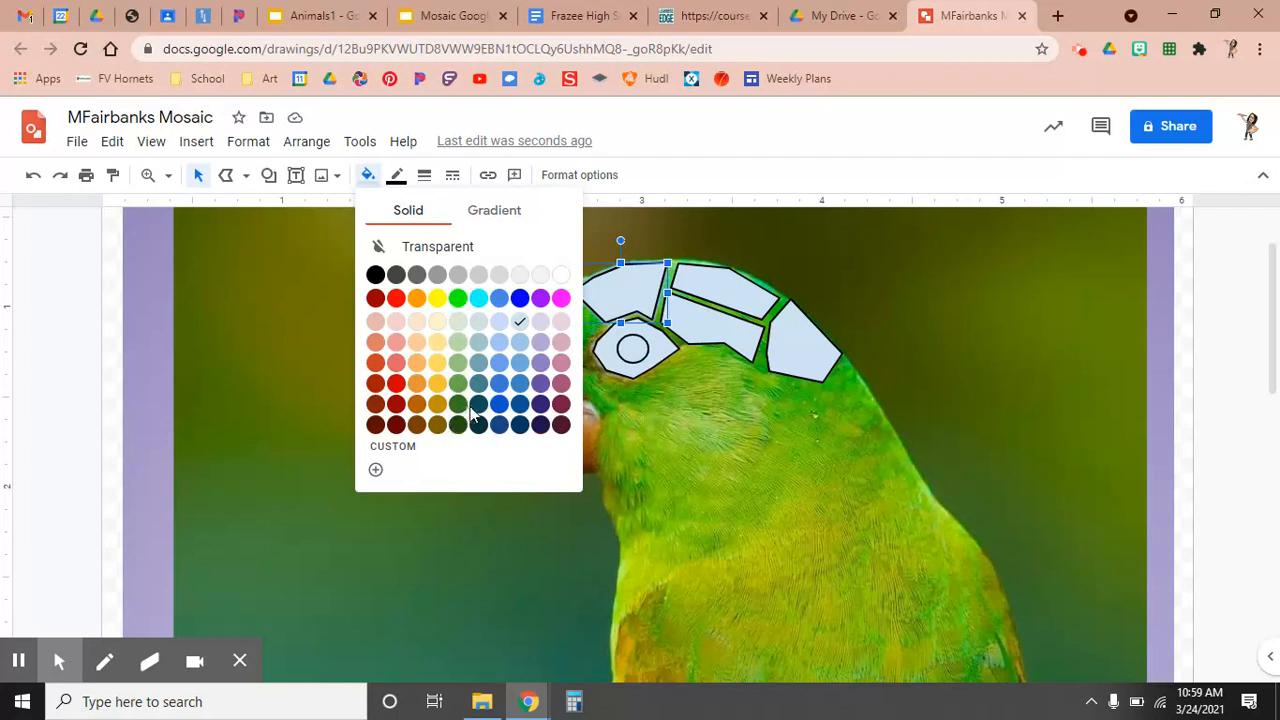
pyautogui.click(410, 453)
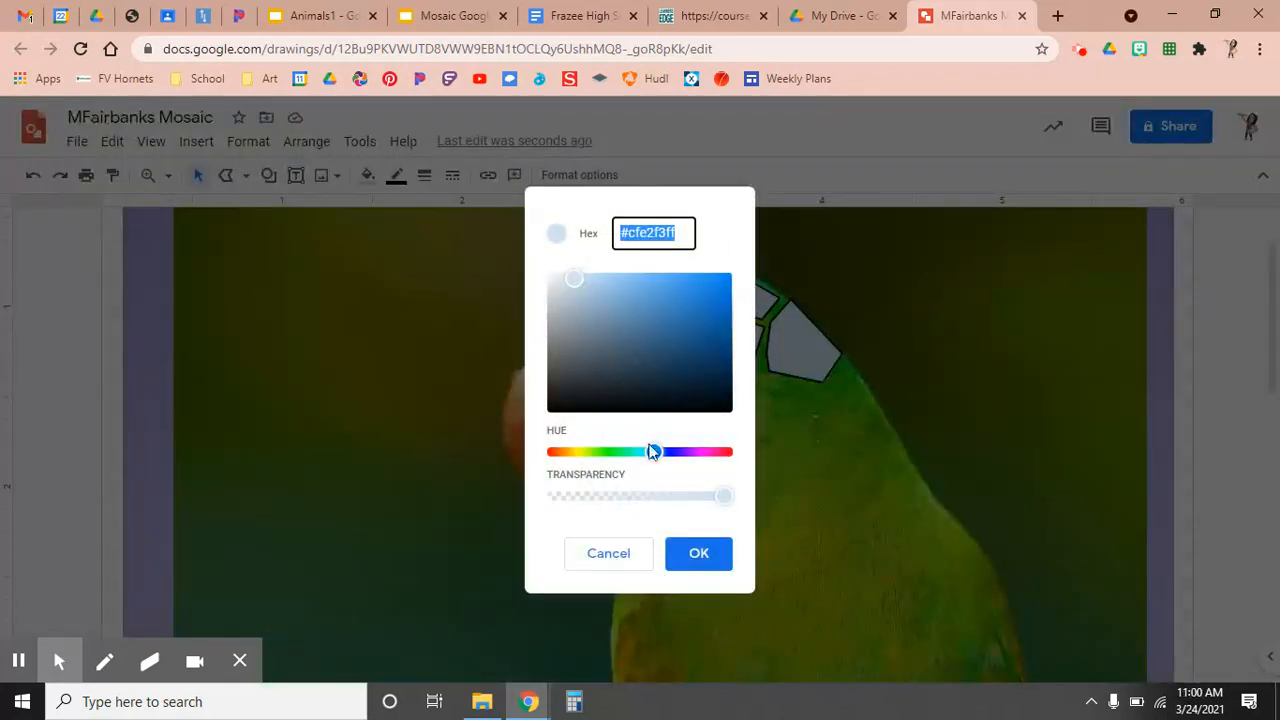
pyautogui.moveTo(653, 453); pyautogui.dragTo(608, 457)
pyautogui.moveTo(572, 284); pyautogui.dragTo(695, 280)
pyautogui.moveTo(613, 456); pyautogui.dragTo(624, 457)
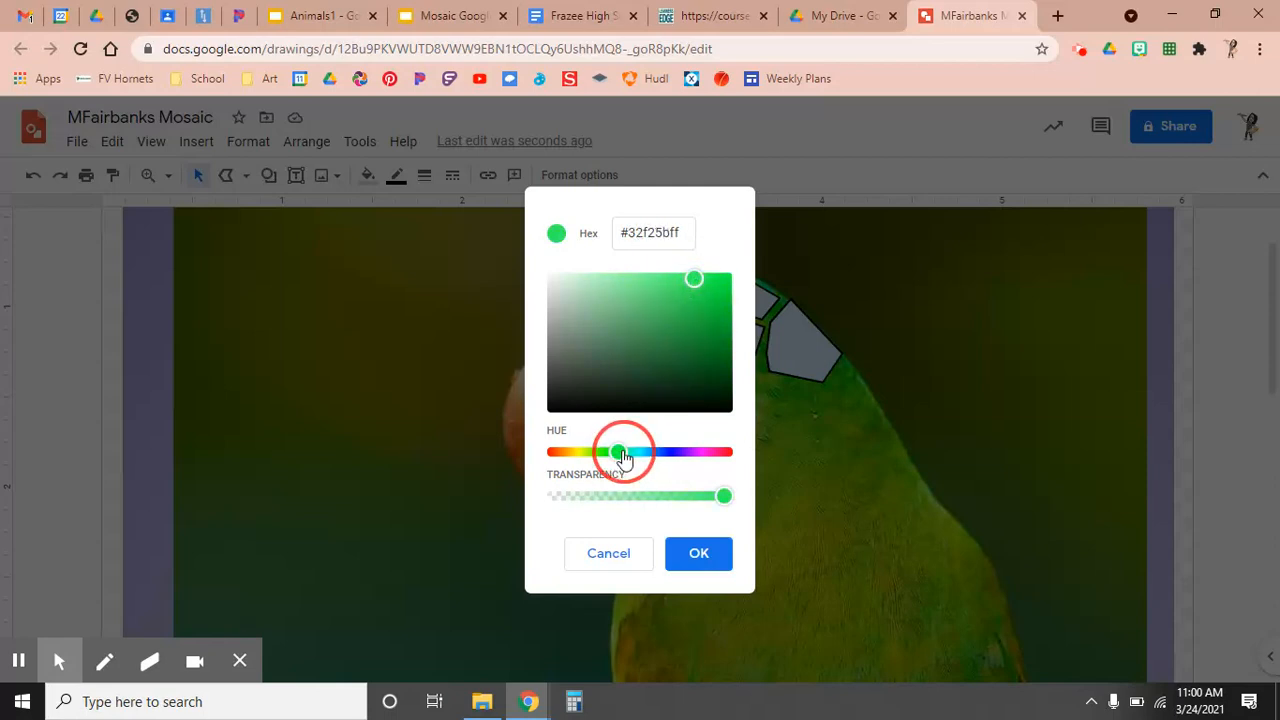
pyautogui.click(706, 559)
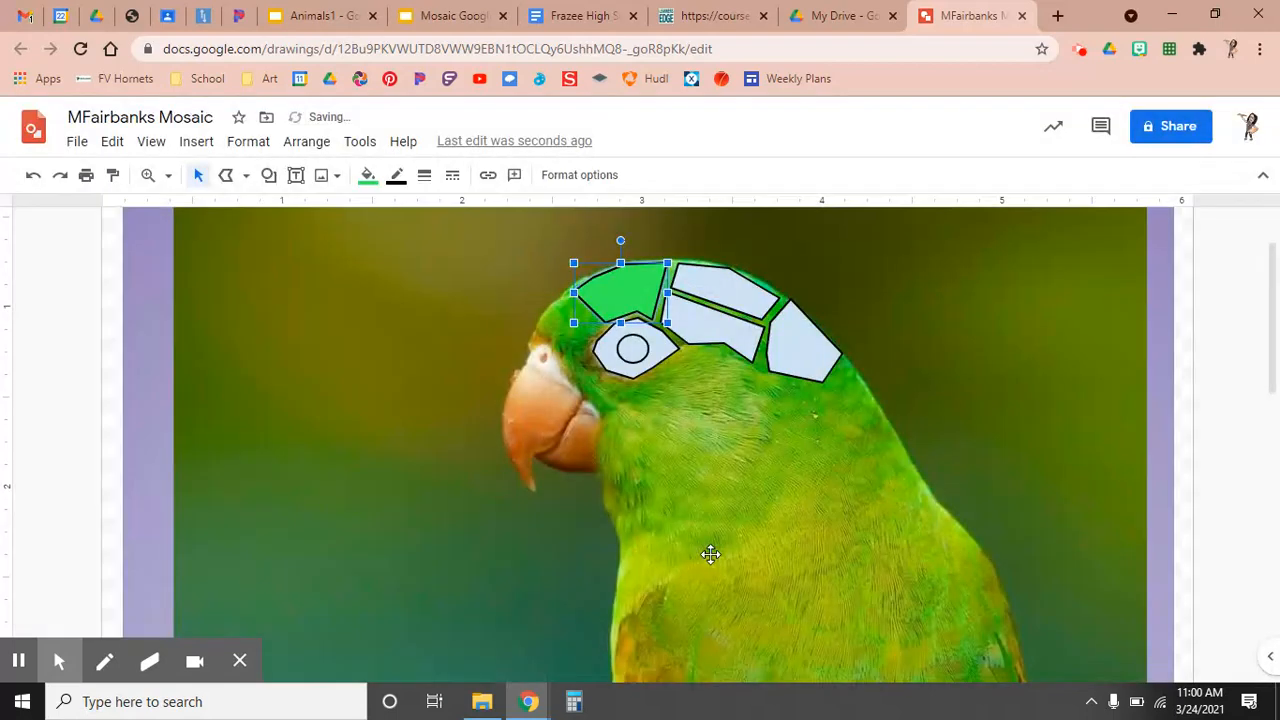
pyautogui.click(366, 177)
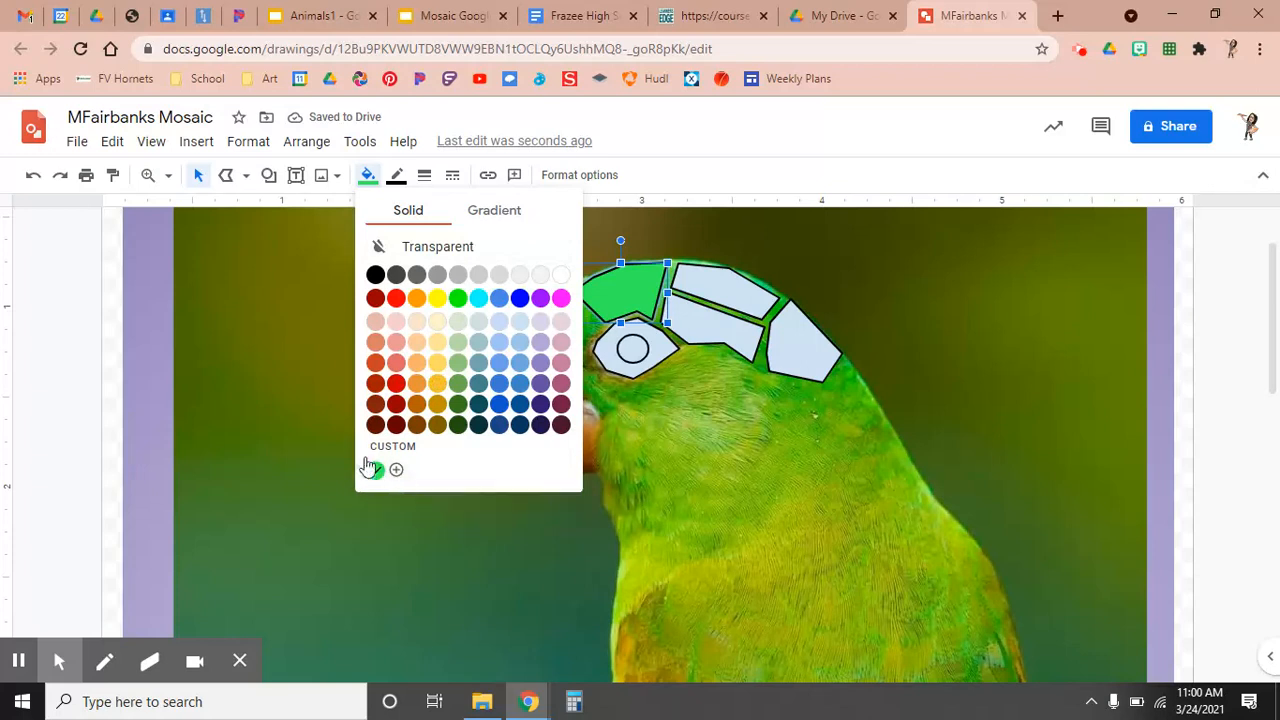
# Make the forehead tile's border transparent and deselect the tile.
pyautogui.click(622, 301)
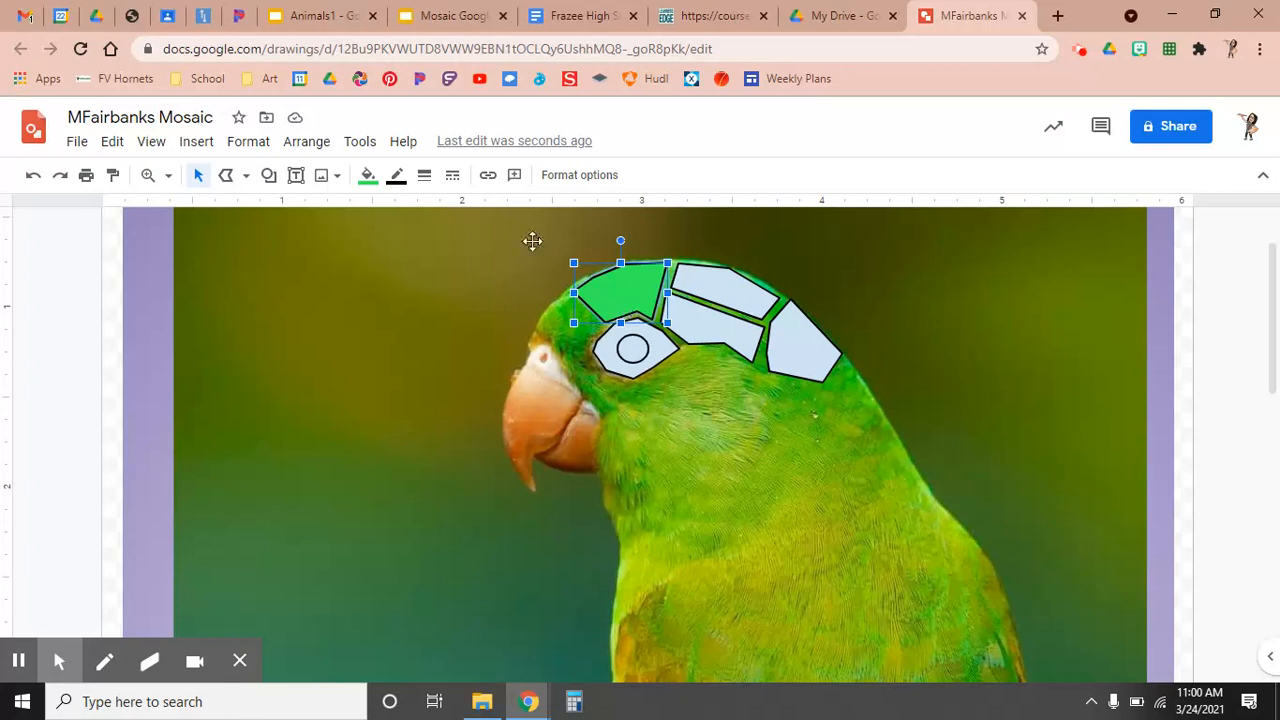
pyautogui.click(398, 178)
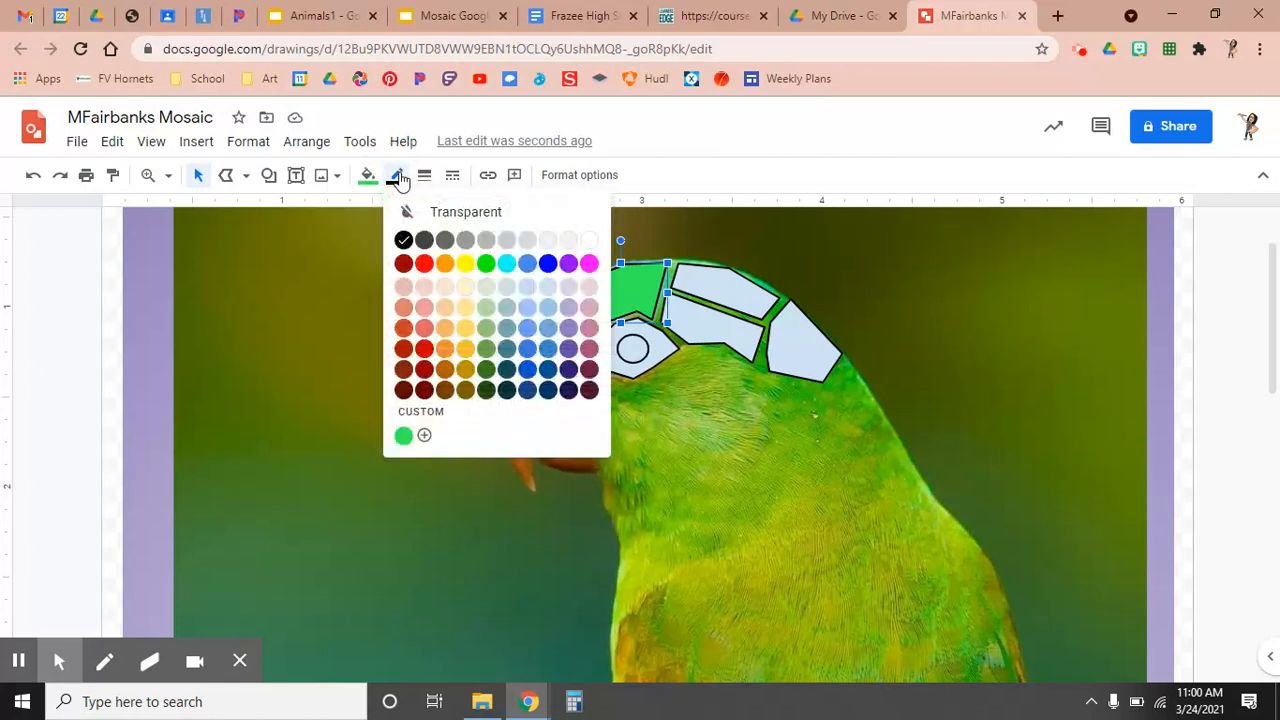
pyautogui.click(430, 211)
pyautogui.click(409, 324)
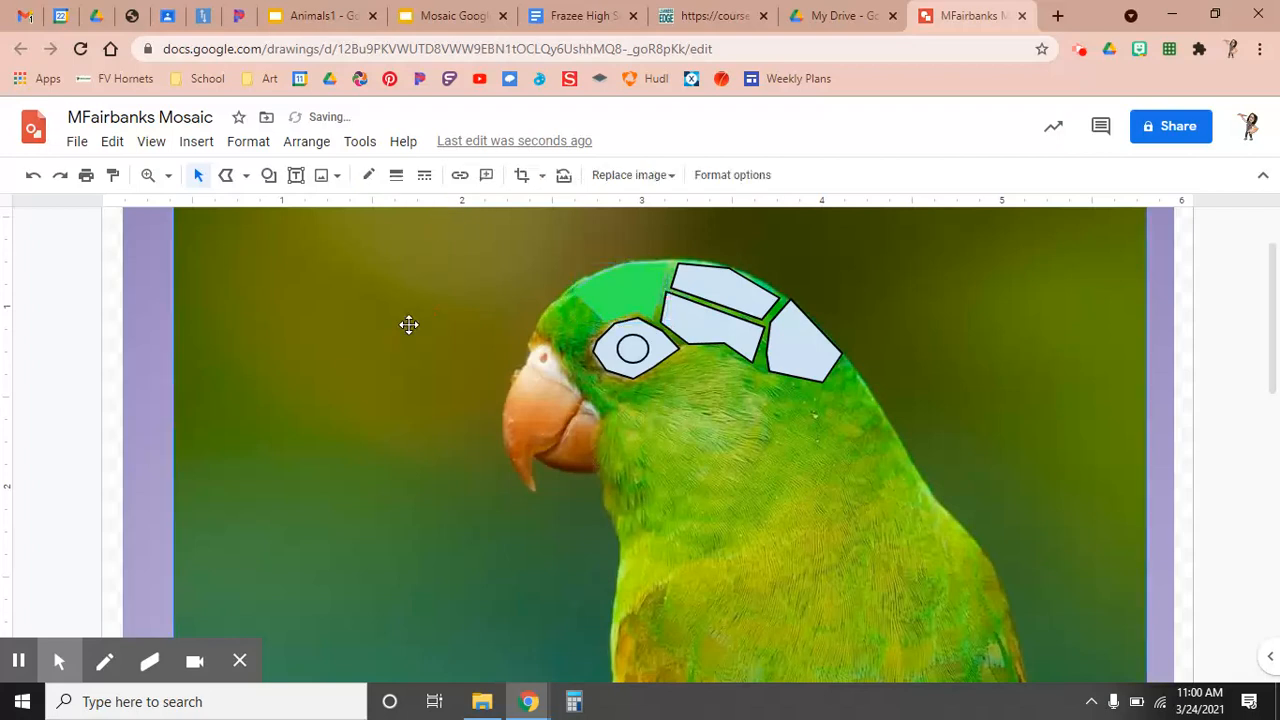
# Give the tile on top of the head a transparent border and the saved custom green fill.
pyautogui.click(687, 278)
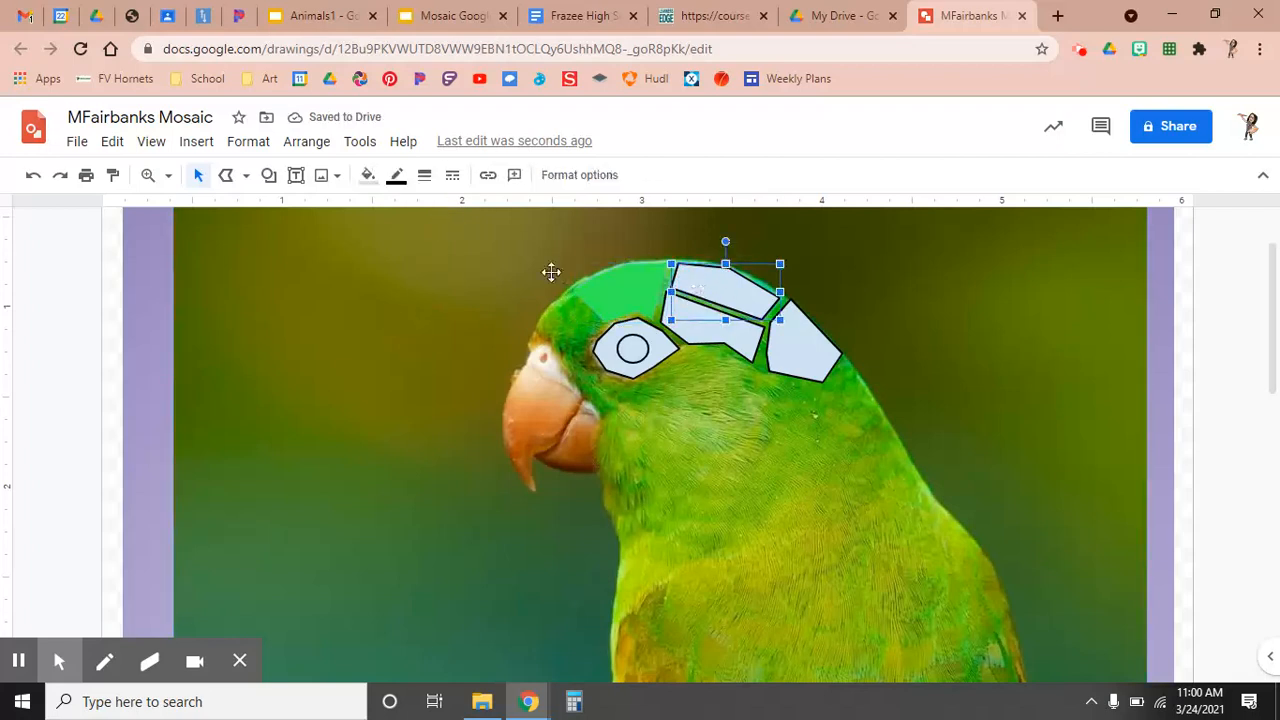
pyautogui.click(405, 180)
pyautogui.click(430, 211)
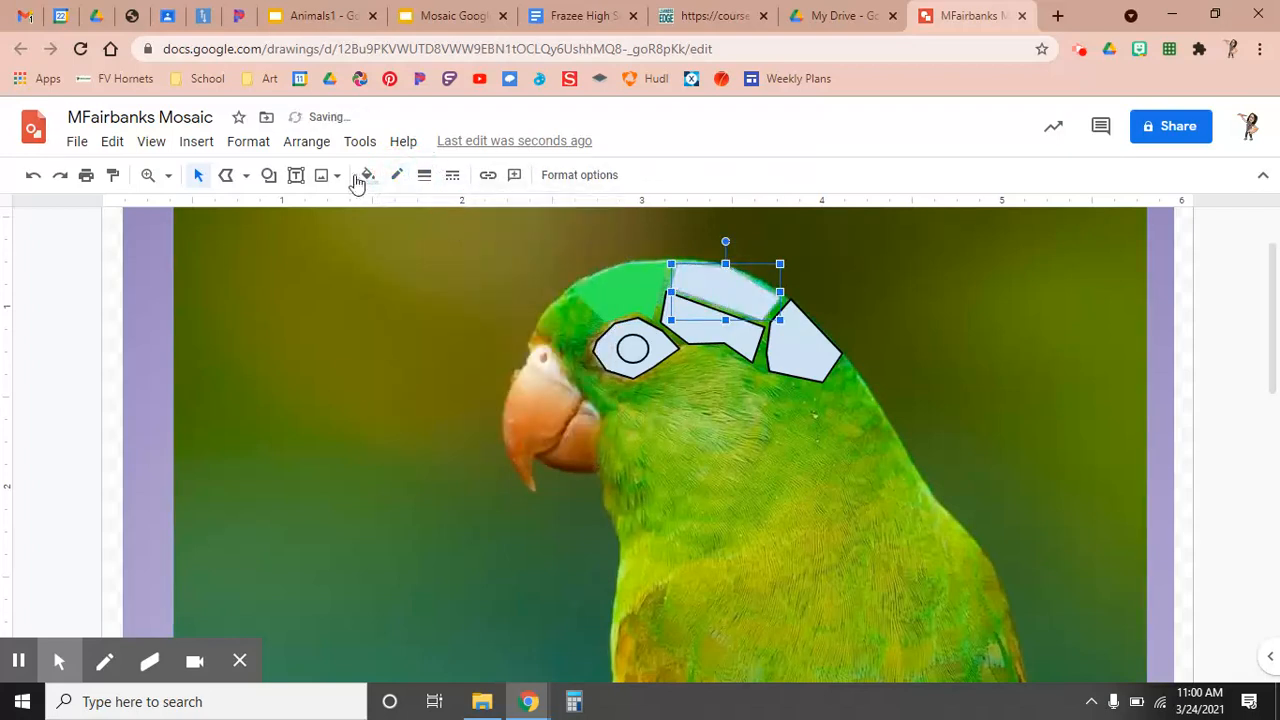
pyautogui.click(368, 177)
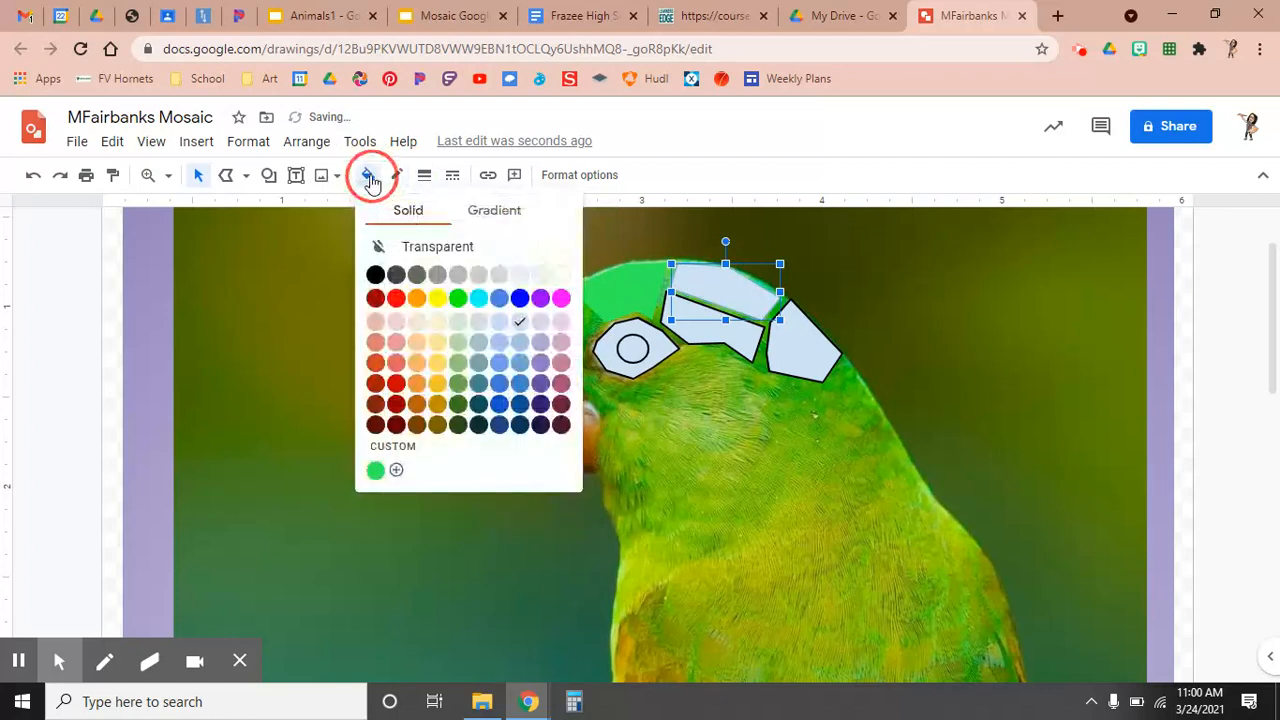
pyautogui.click(377, 472)
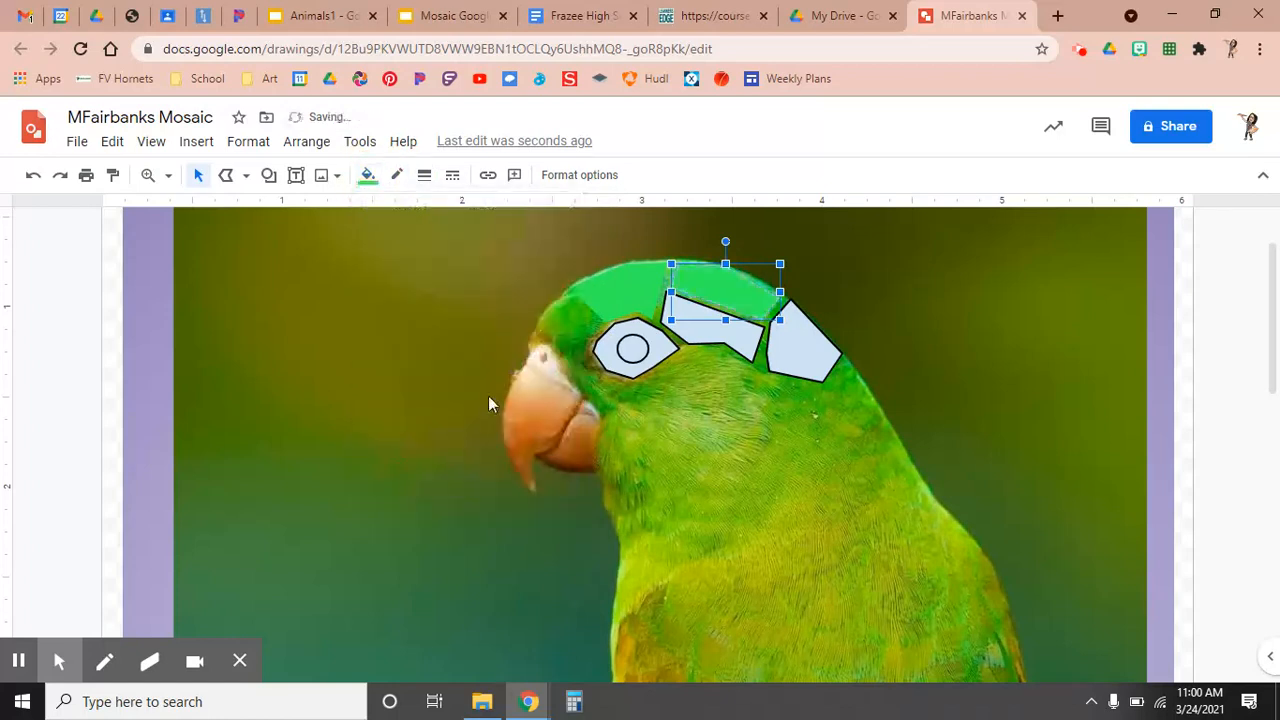
# Give the tile just behind the eye a transparent border and the saved custom green fill.
pyautogui.click(718, 333)
pyautogui.click(398, 181)
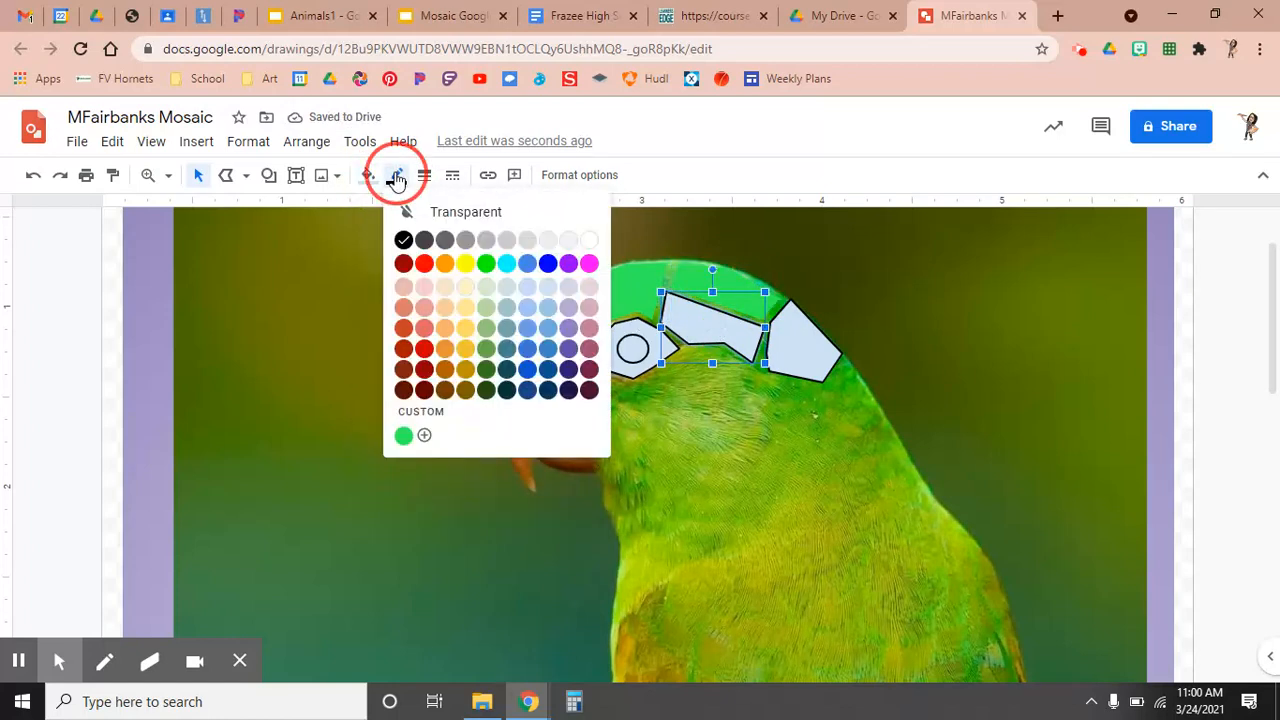
pyautogui.click(425, 210)
pyautogui.click(368, 177)
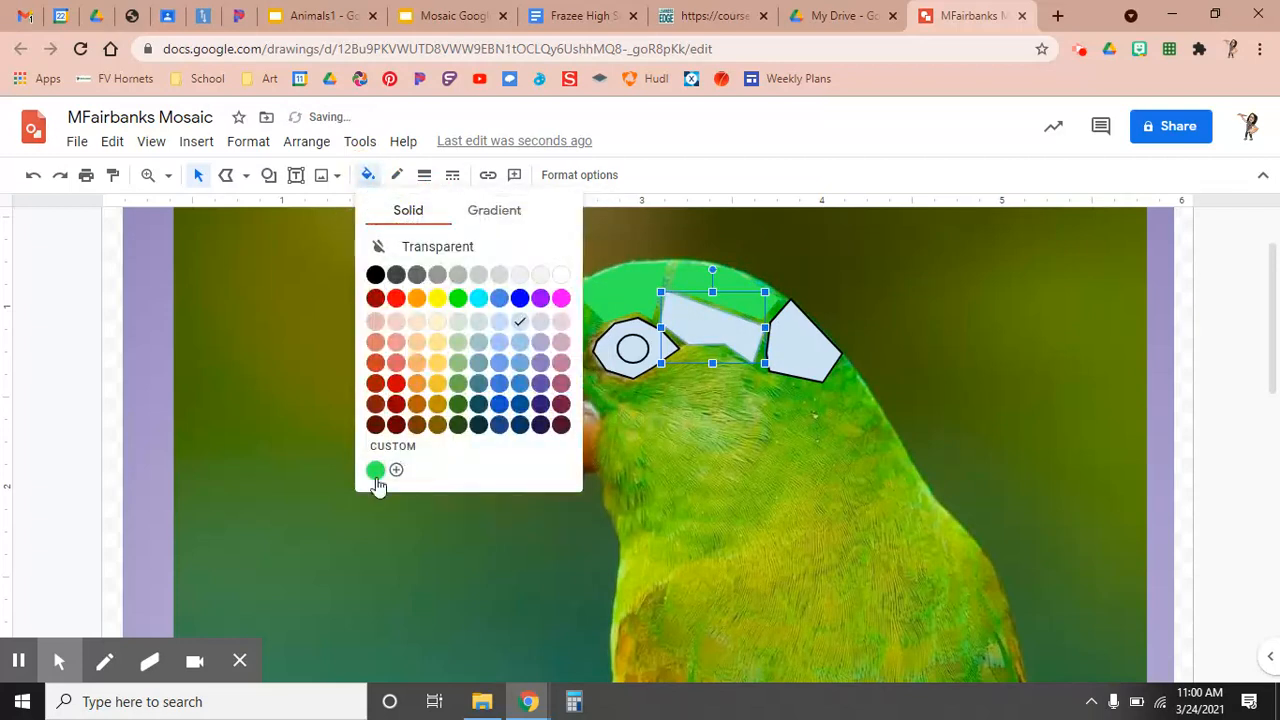
pyautogui.click(376, 471)
# Fill the tile just behind the eye with a new custom green slightly darker than the saved #32f25bff and deselect it.
pyautogui.click(366, 177)
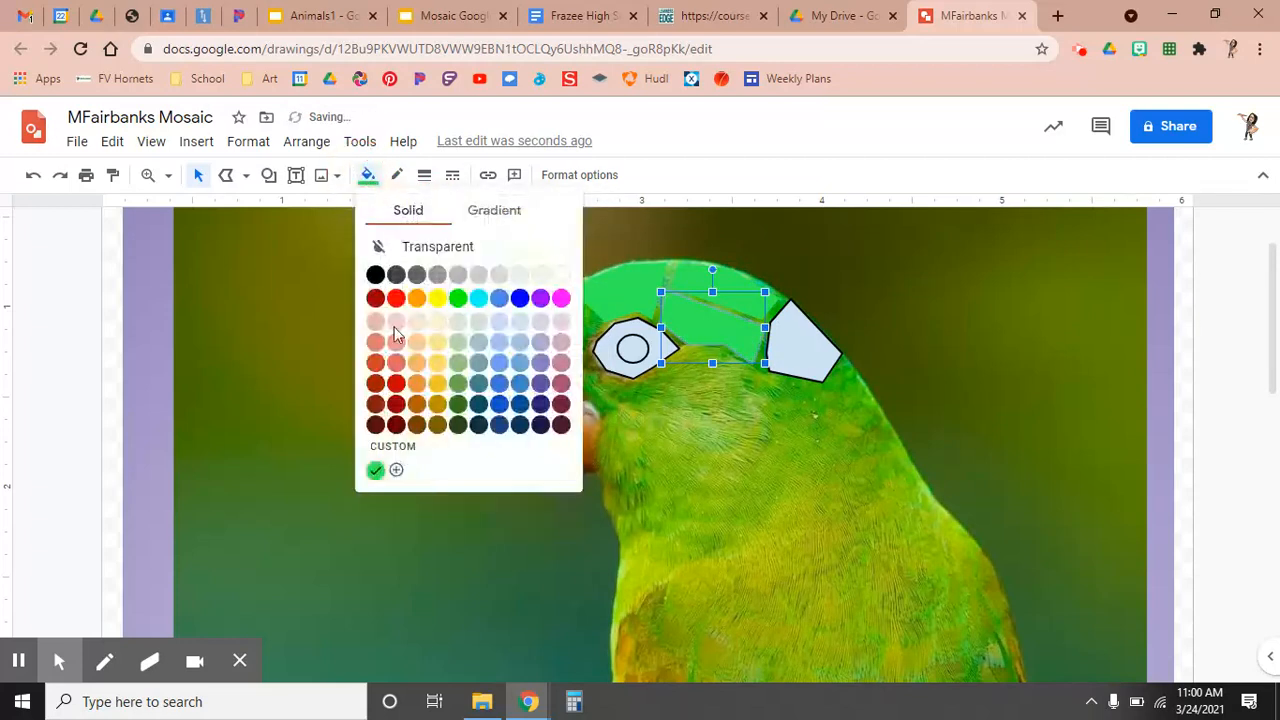
pyautogui.click(406, 447)
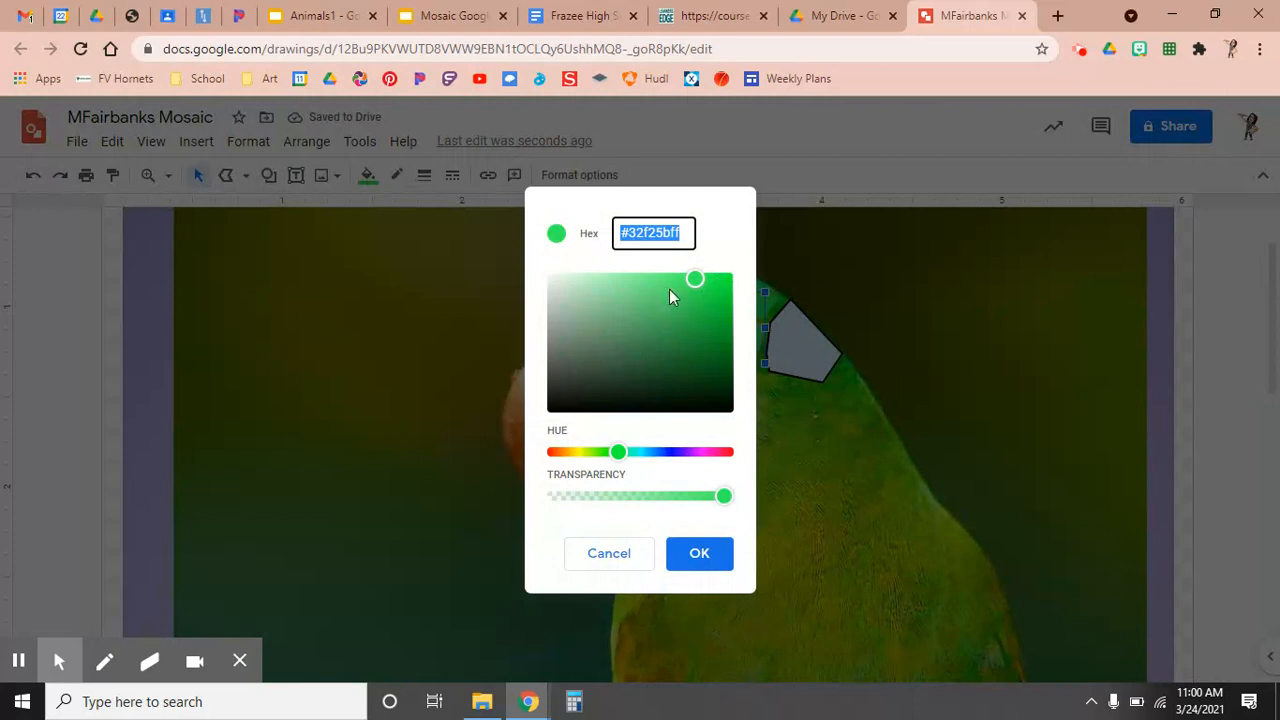
pyautogui.moveTo(690, 289); pyautogui.dragTo(692, 313)
pyautogui.click(710, 566)
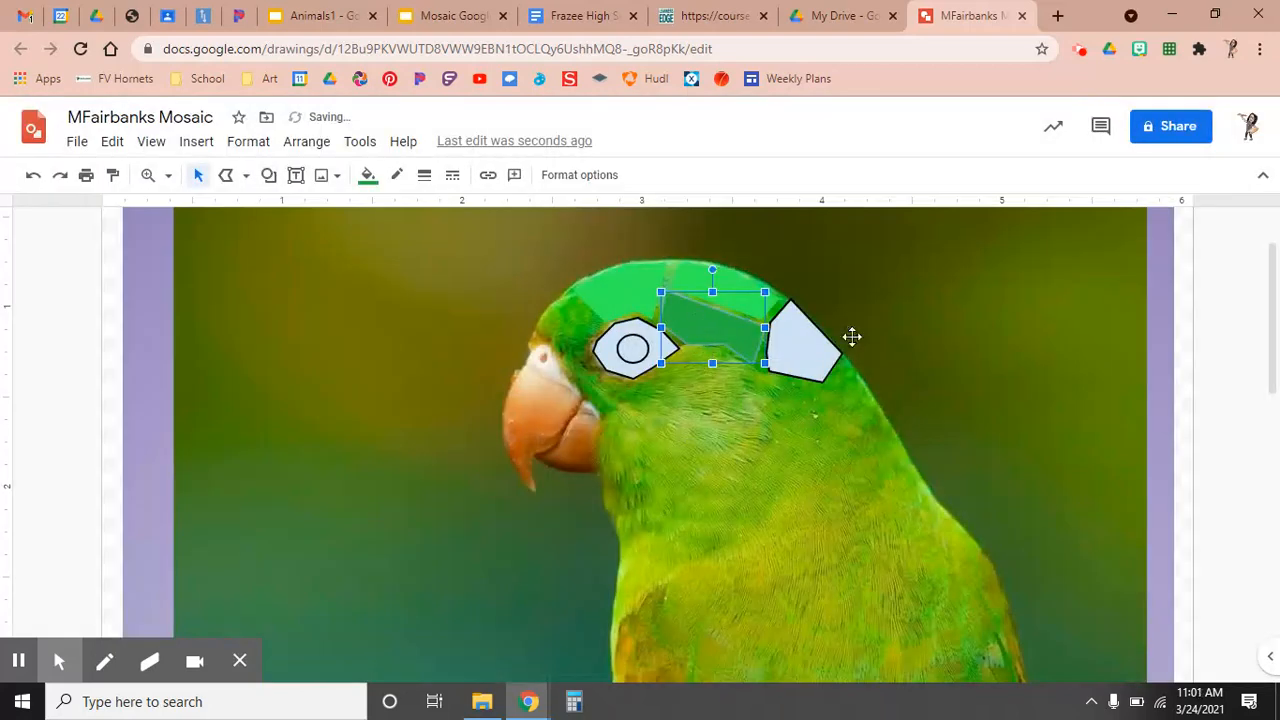
pyautogui.click(851, 337)
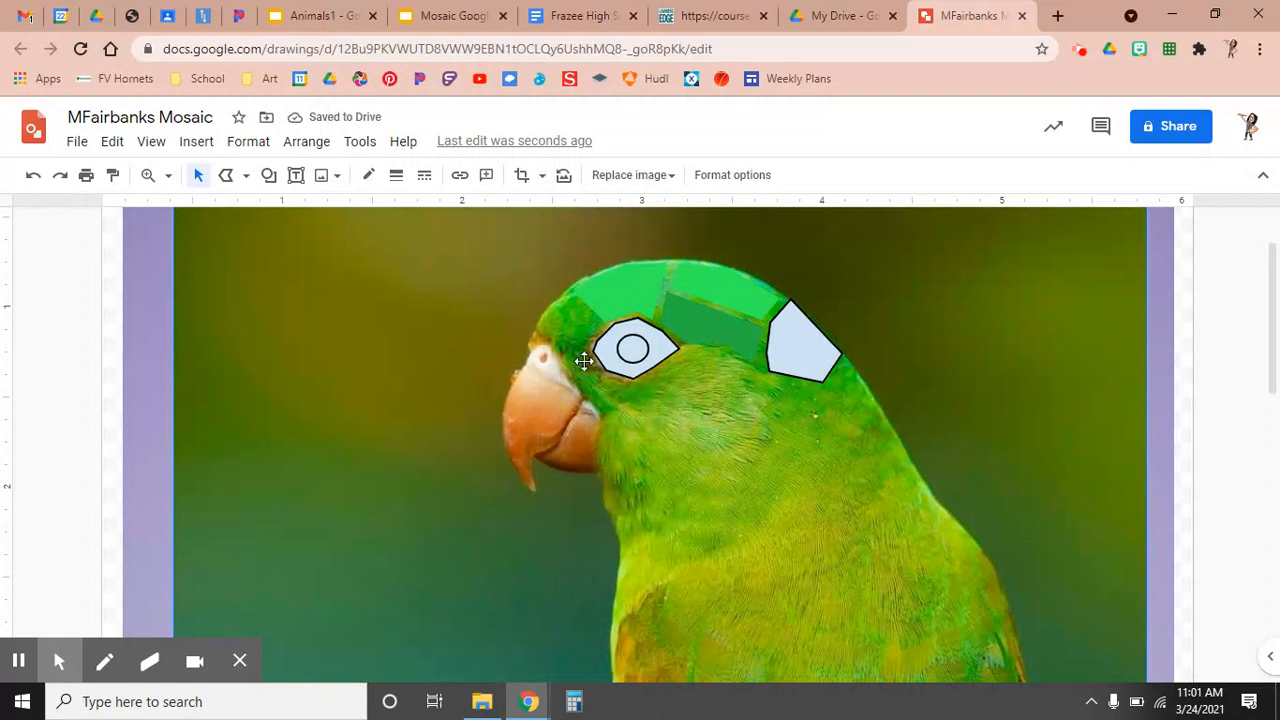
# Draw a closed four-sided Polyline tile over the middle of the parrot's upper beak.
pyautogui.click(230, 176)
pyautogui.click(526, 367)
pyautogui.click(508, 416)
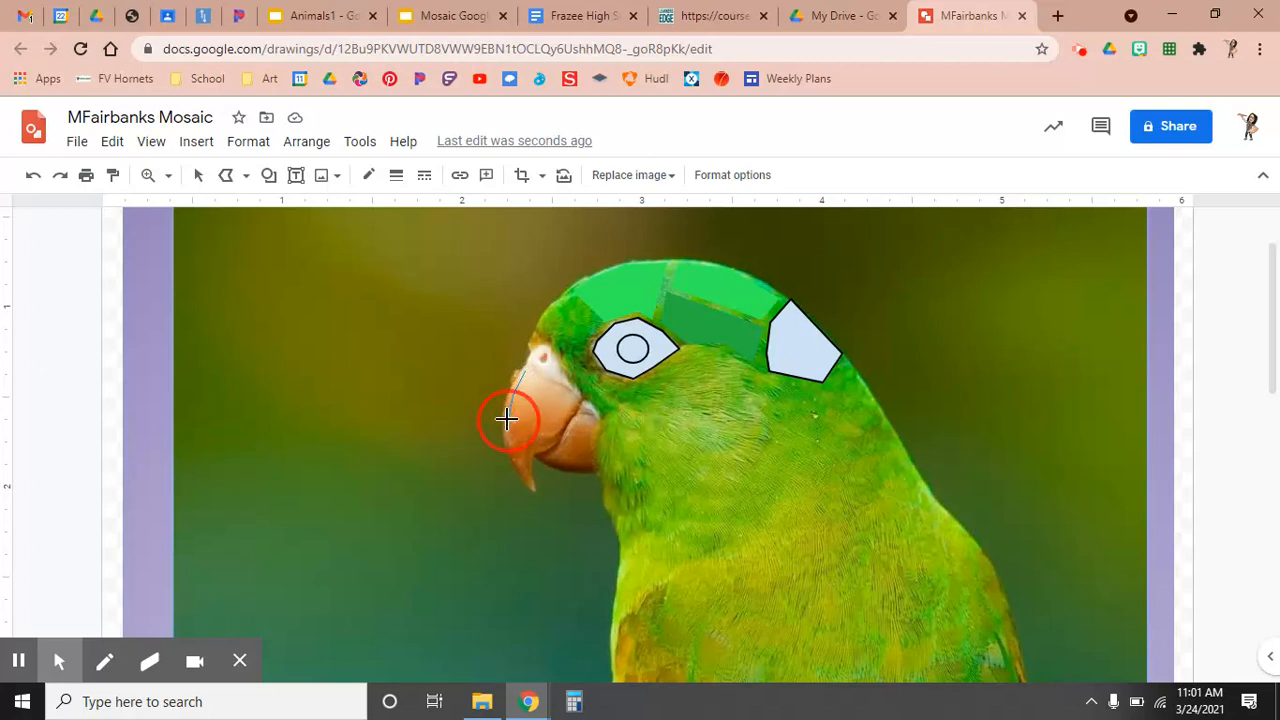
pyautogui.click(540, 447)
pyautogui.click(576, 400)
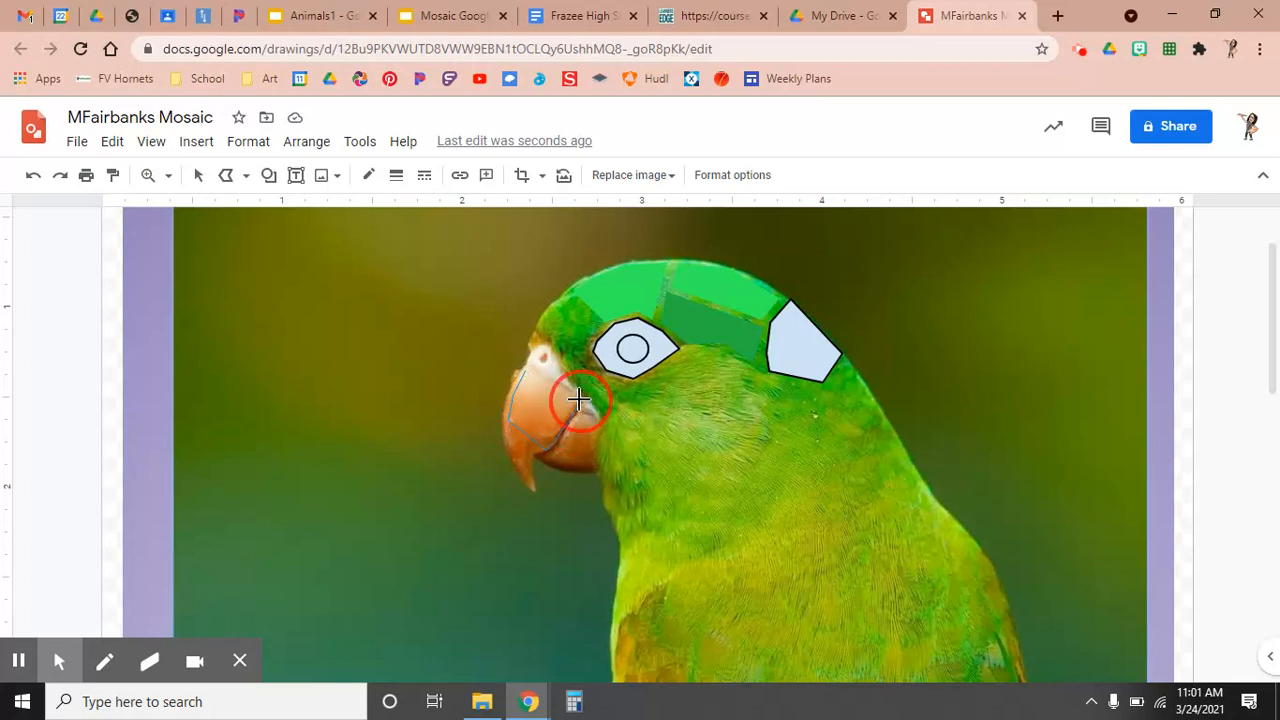
pyautogui.click(525, 370)
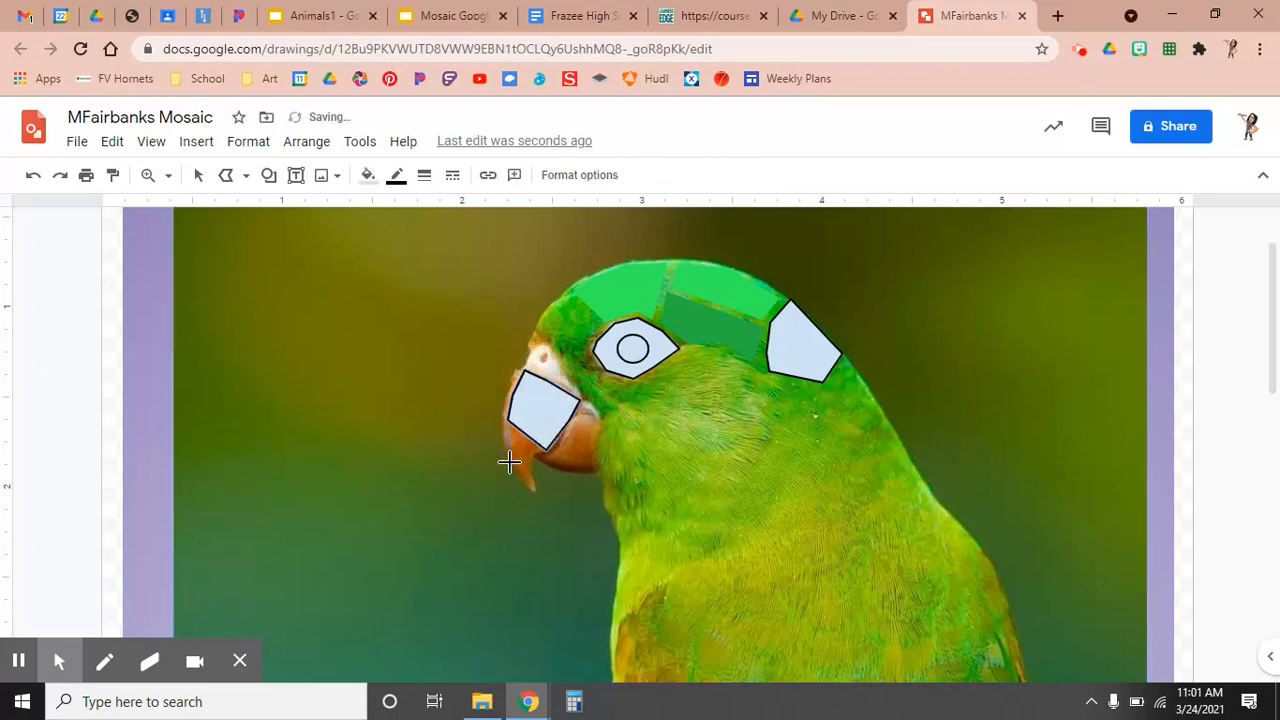
# Draw a narrow pointed Polyline tile over the hooked tip of the beak, leaving a small gap to the tile above.
pyautogui.click(529, 460)
pyautogui.click(537, 448)
pyautogui.click(504, 424)
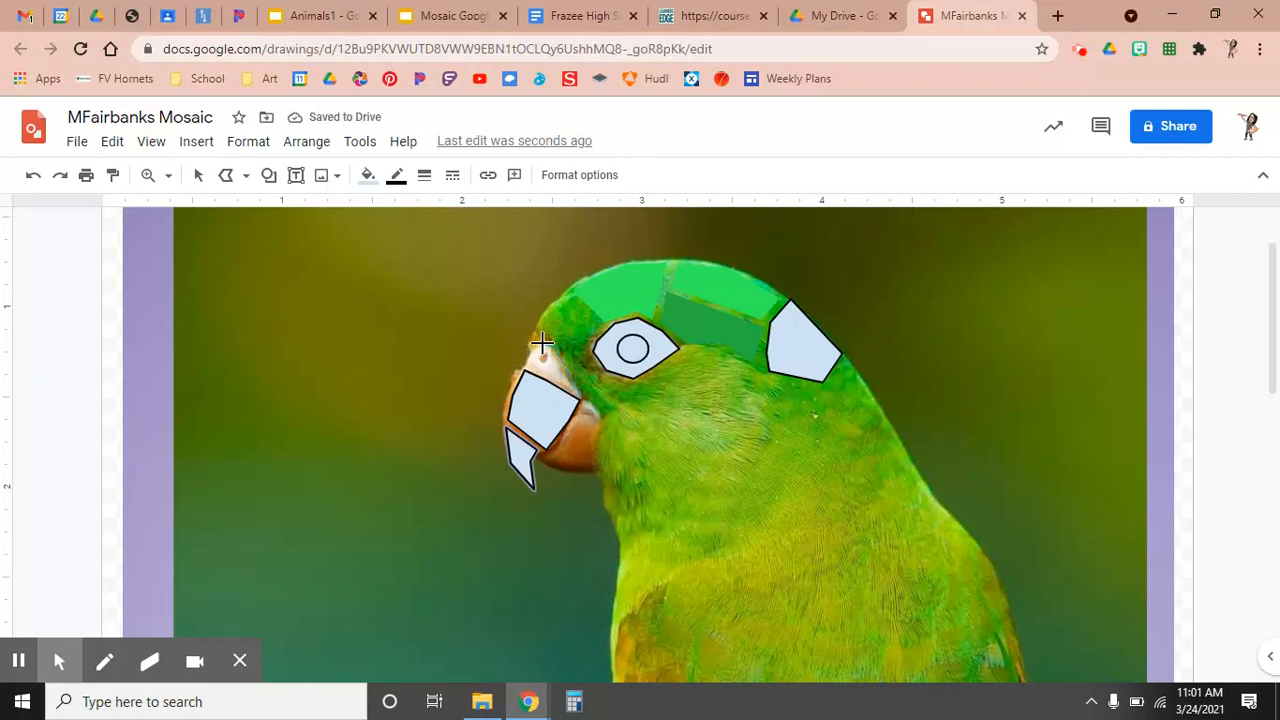
pyautogui.click(528, 360)
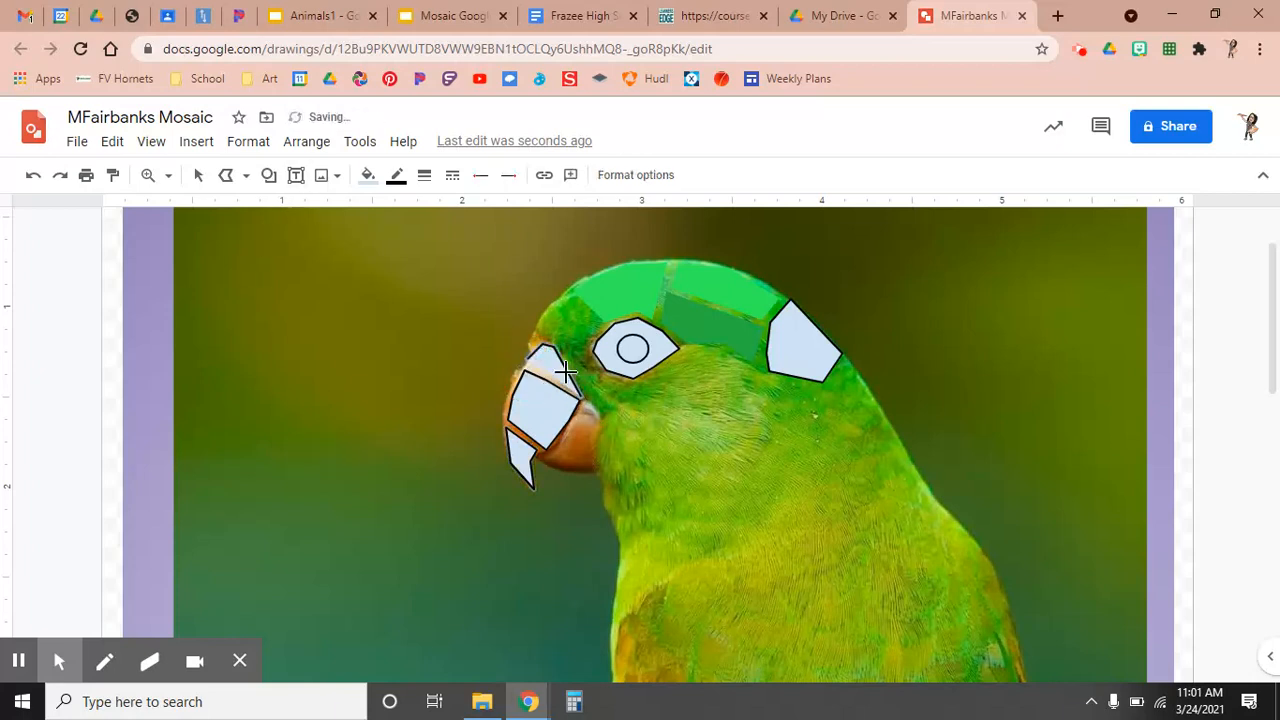
pyautogui.click(194, 182)
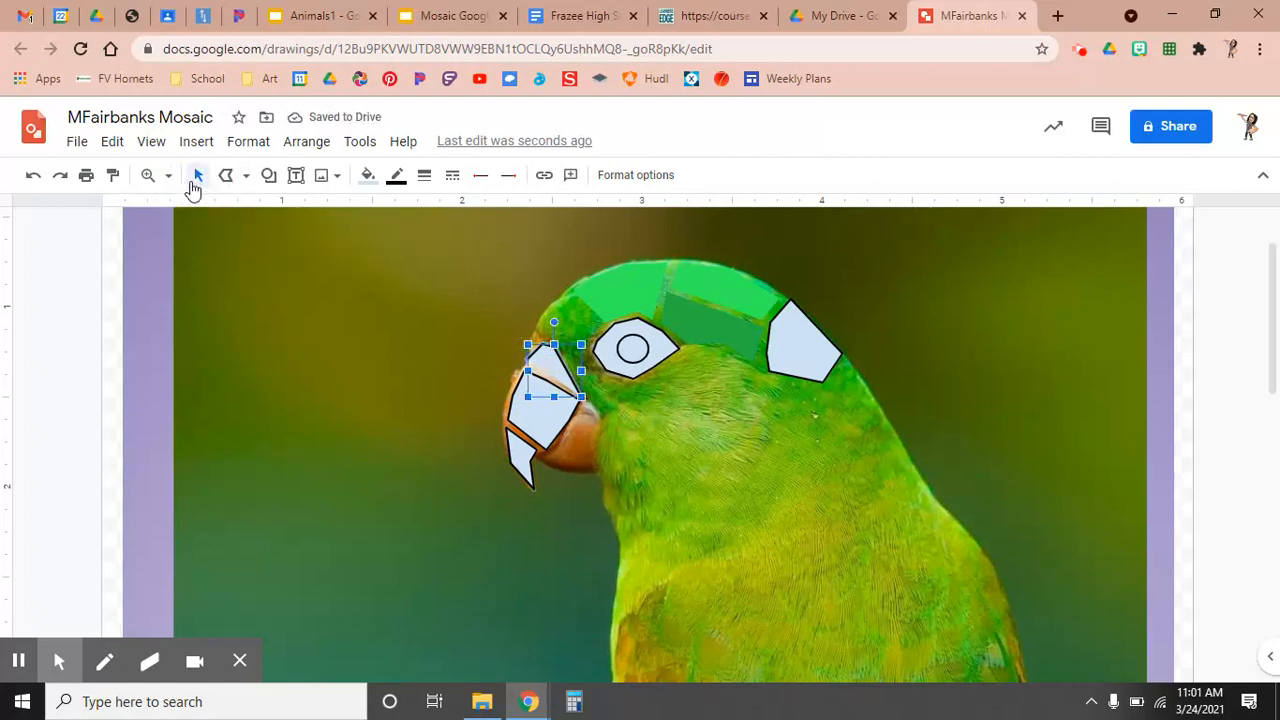
pyautogui.press('Delete')
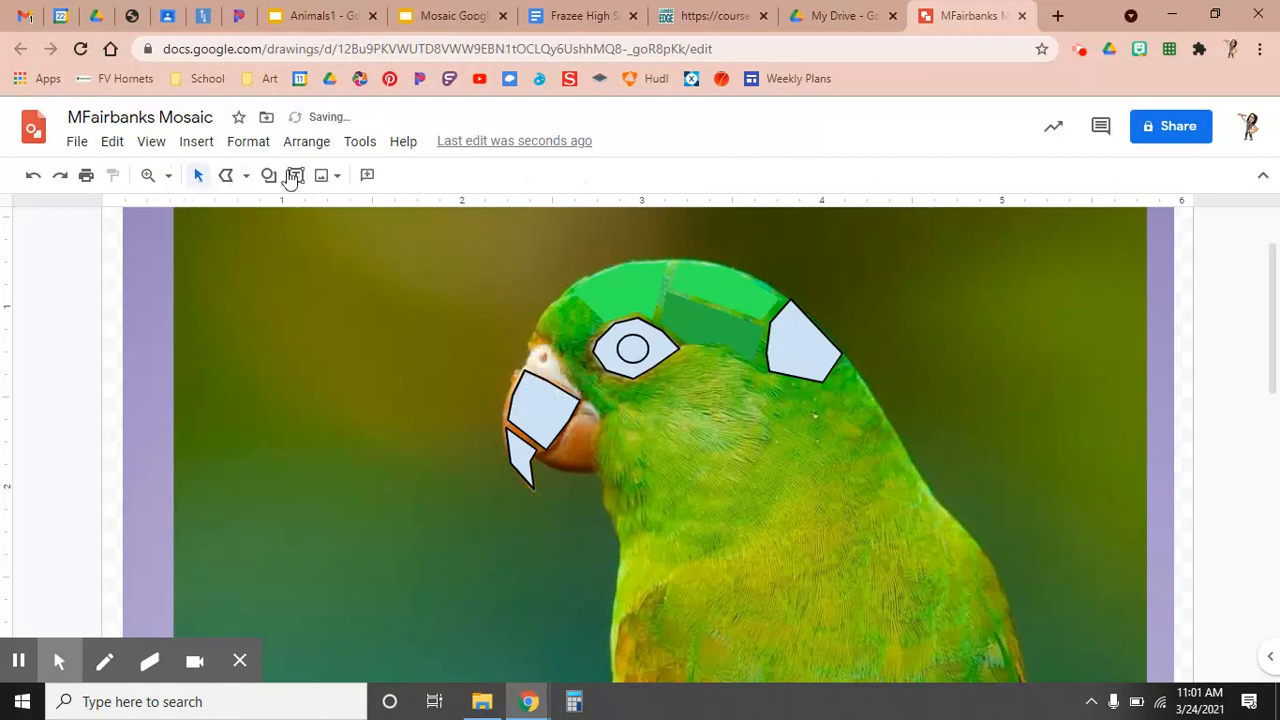
# Draw a closed Polyline tile over the pale area at the top of the beak, leaving a small gap to the beak tile below.
pyautogui.click(226, 176)
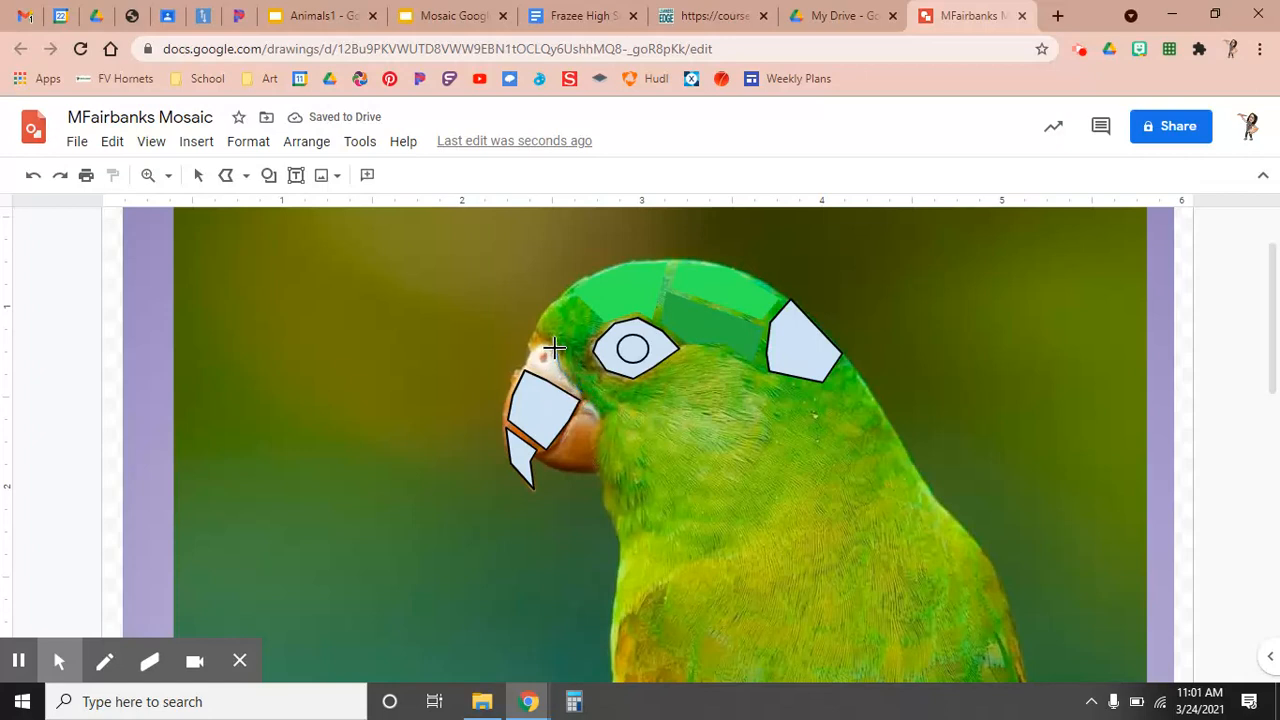
pyautogui.click(535, 345)
pyautogui.click(517, 362)
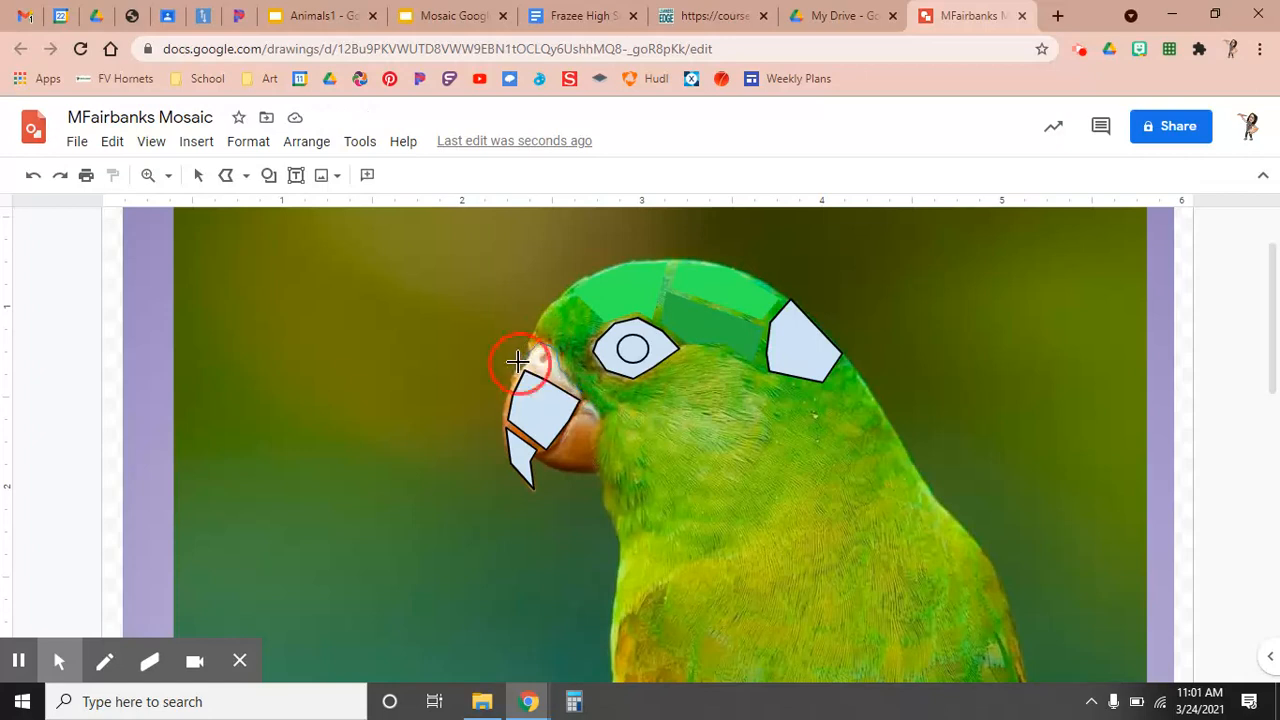
pyautogui.doubleClick(580, 393)
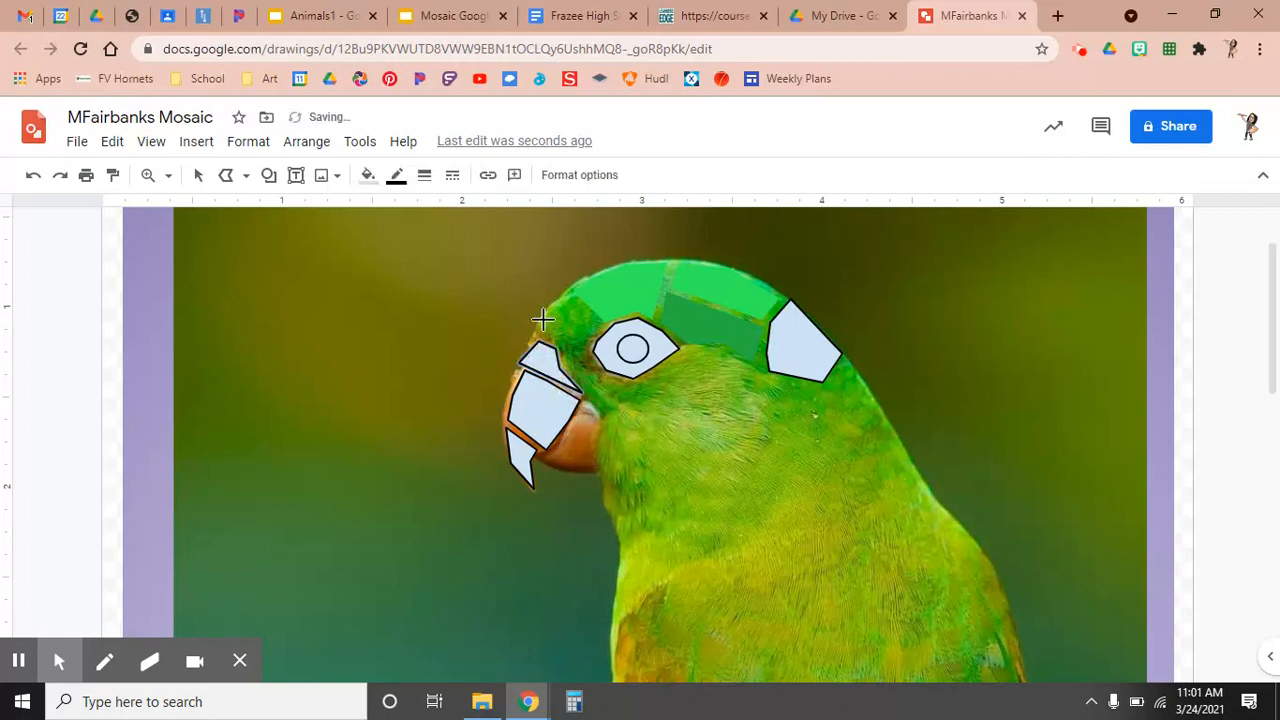
# Look over the parrot's untiled body and zoom out to view the whole drawing.
pyautogui.scroll(-2, 755, 462)
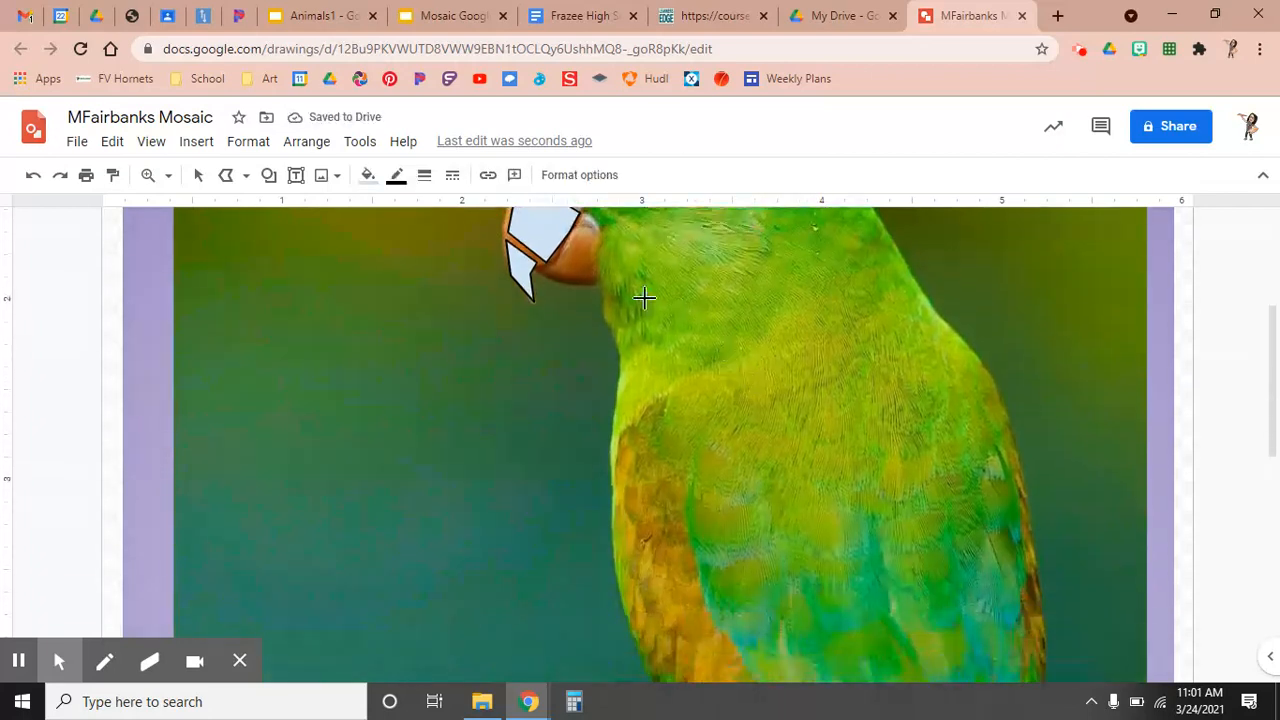
pyautogui.scroll(-7, 744, 472)
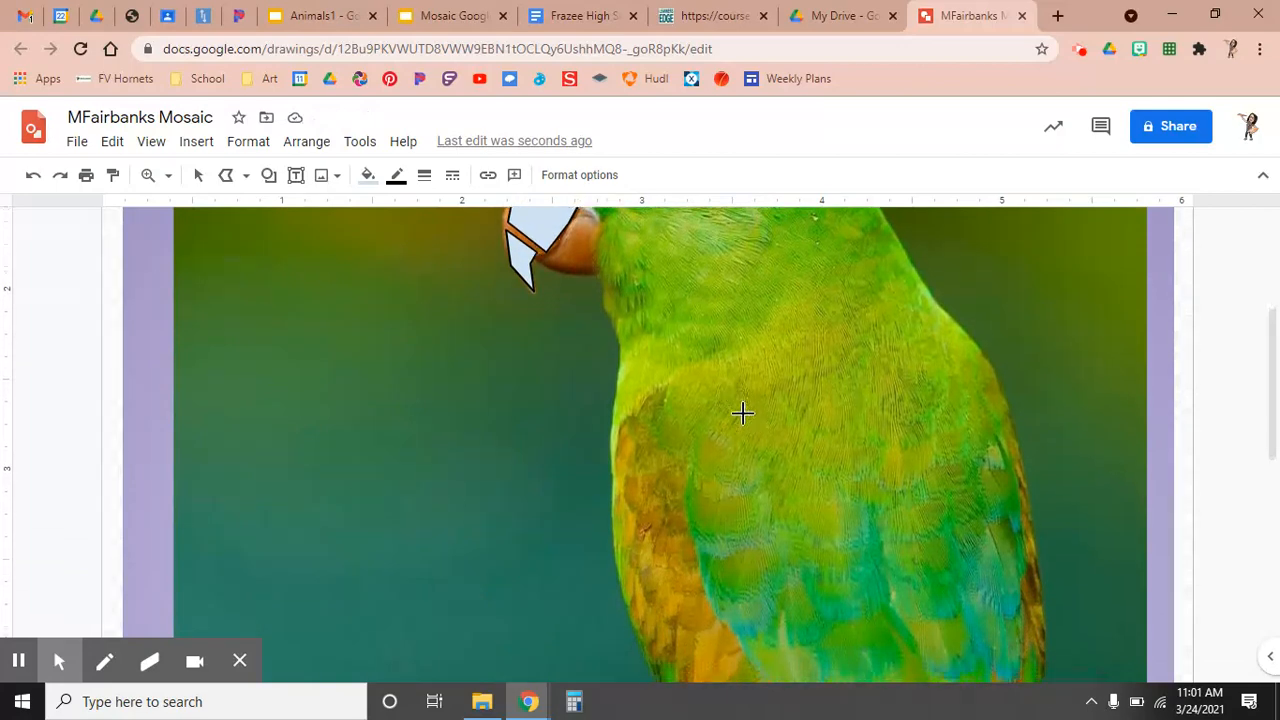
pyautogui.scroll(4, 895, 450)
pyautogui.scroll(2, 895, 450)
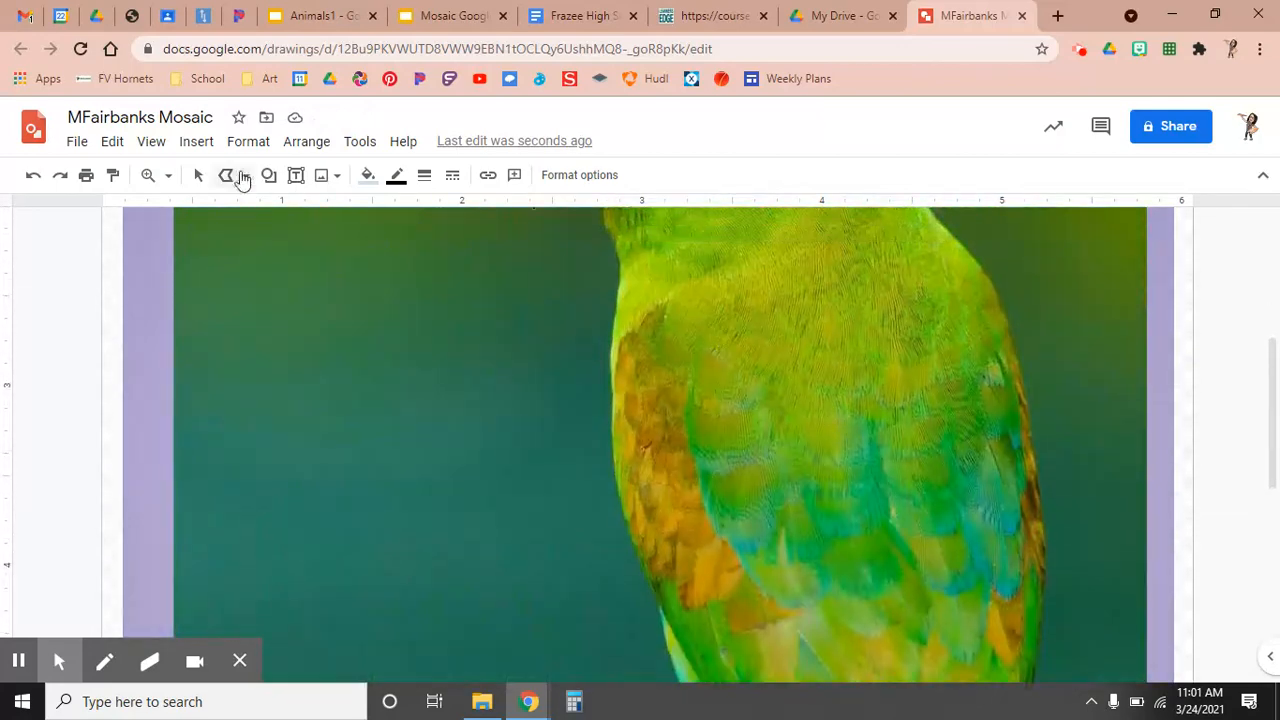
pyautogui.click(168, 175)
pyautogui.click(210, 239)
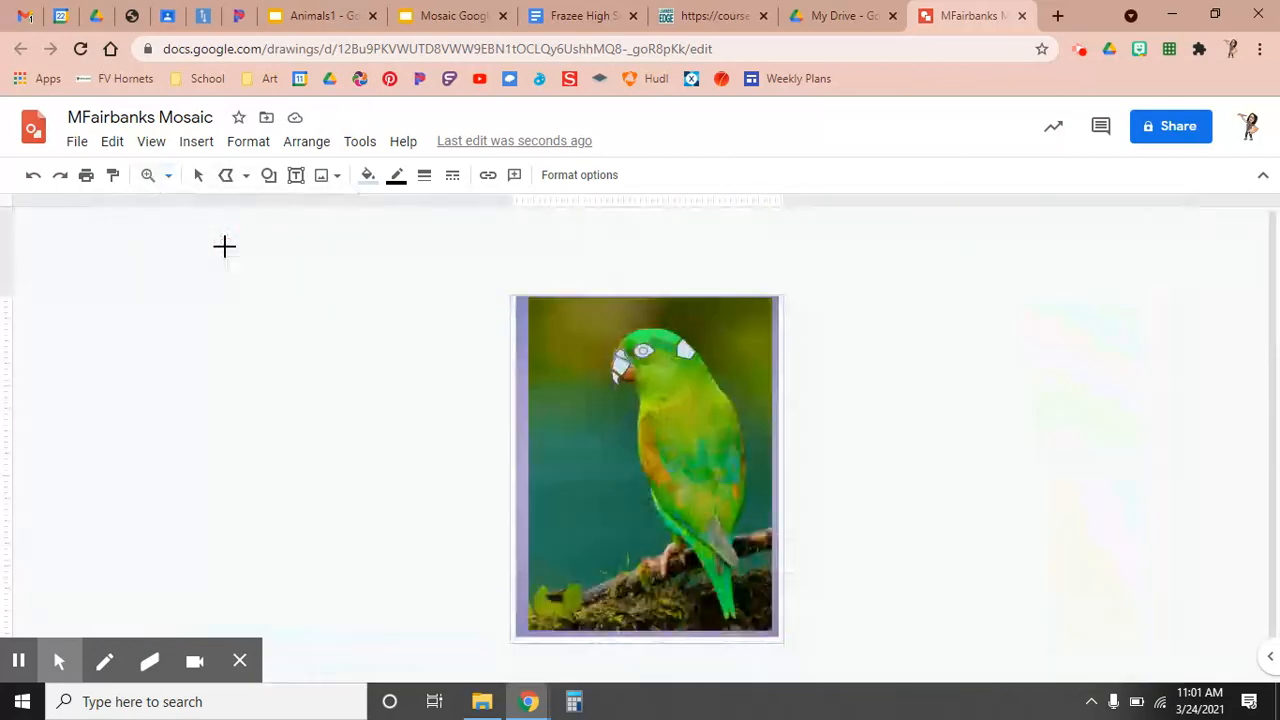
# Switch to the Mosaic Google Drawing slides, review the Step 4 tile instructions and present them through to the Reminders slide.
pyautogui.click(426, 16)
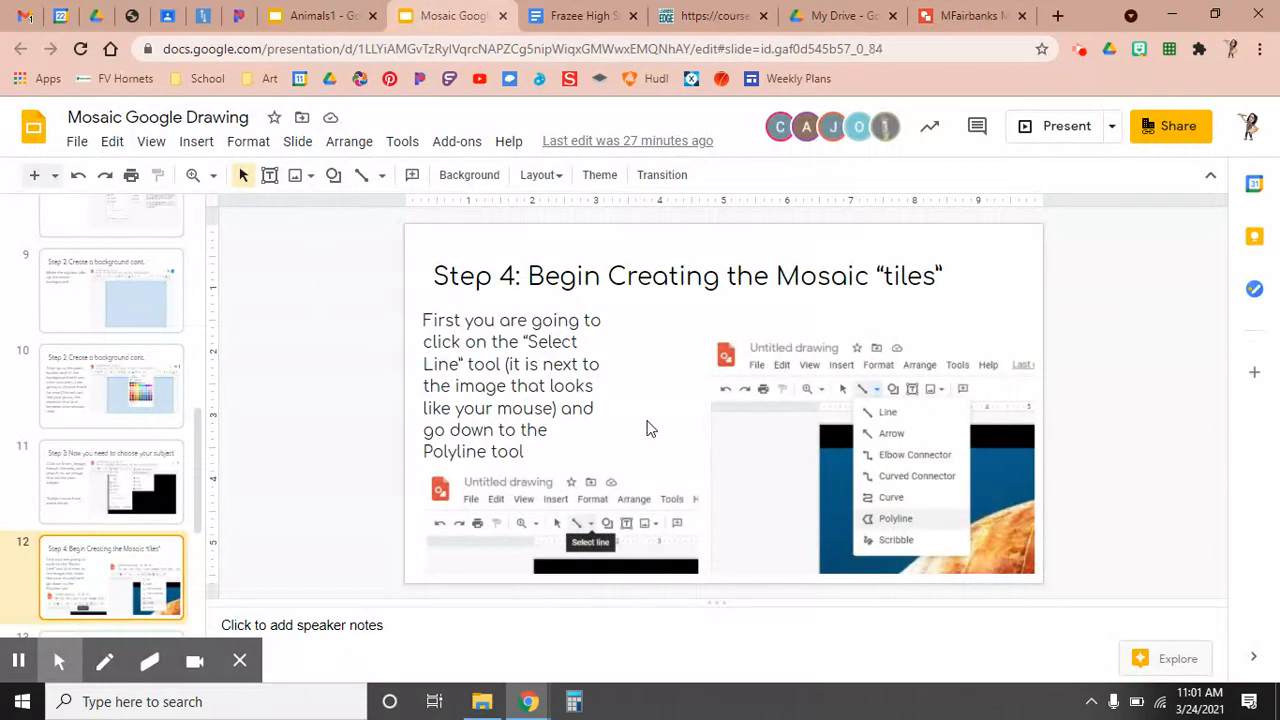
pyautogui.scroll(-2, 646, 428)
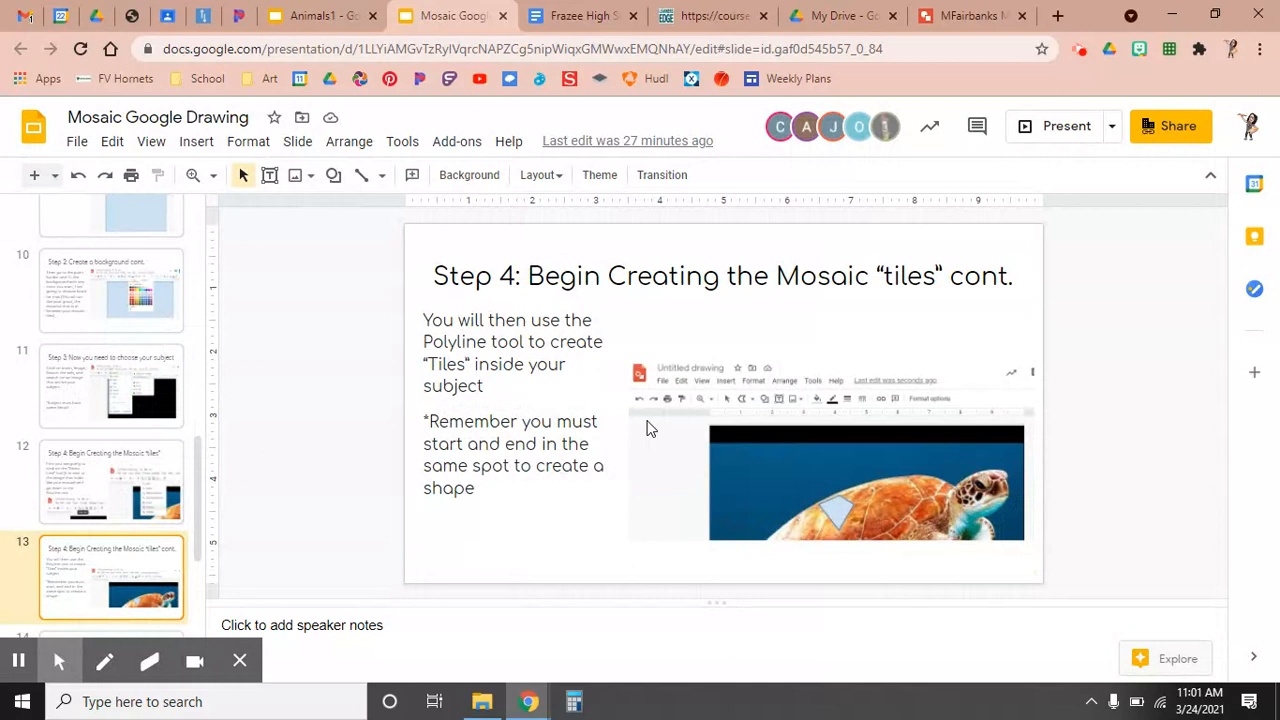
pyautogui.scroll(-2, 646, 428)
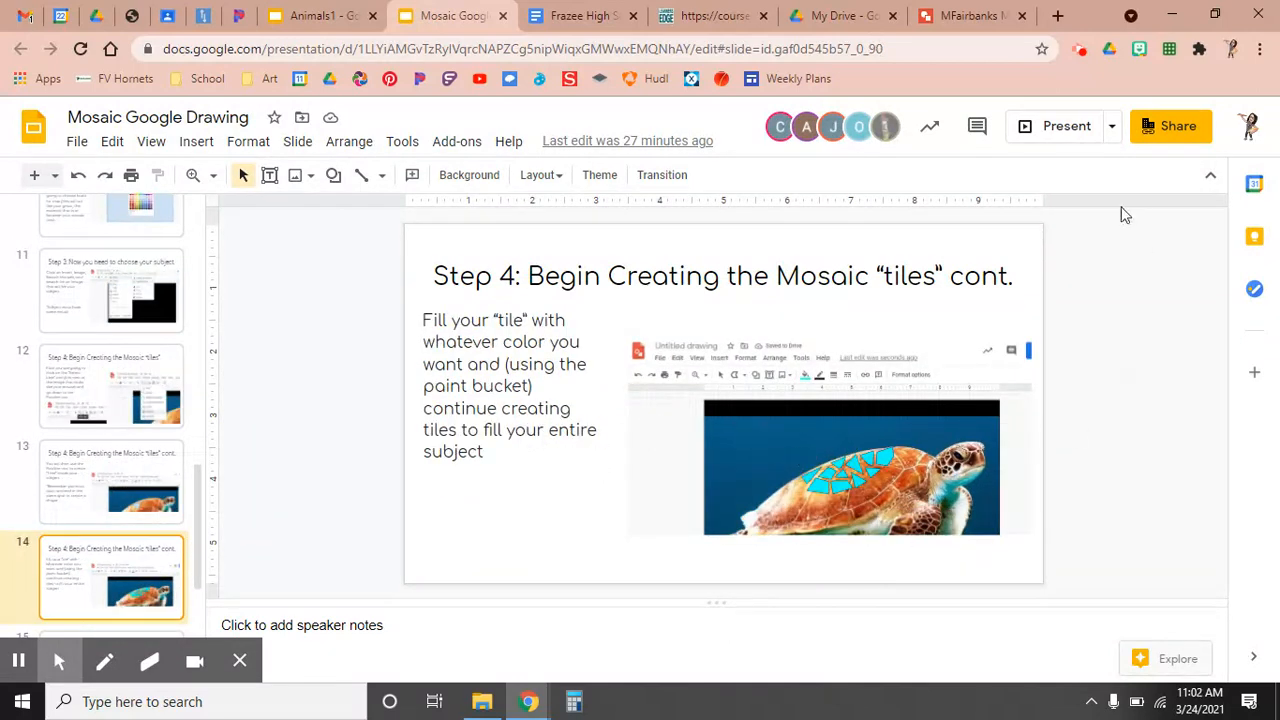
pyautogui.click(1042, 144)
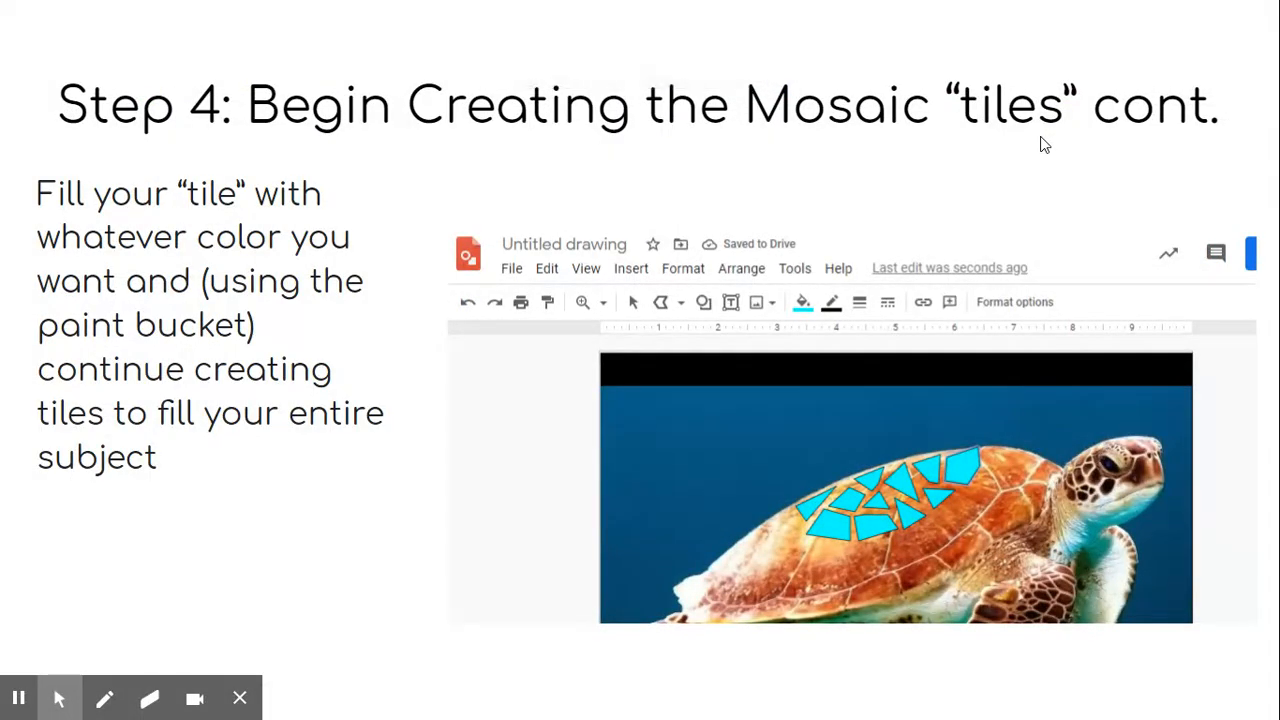
pyautogui.press('Right')
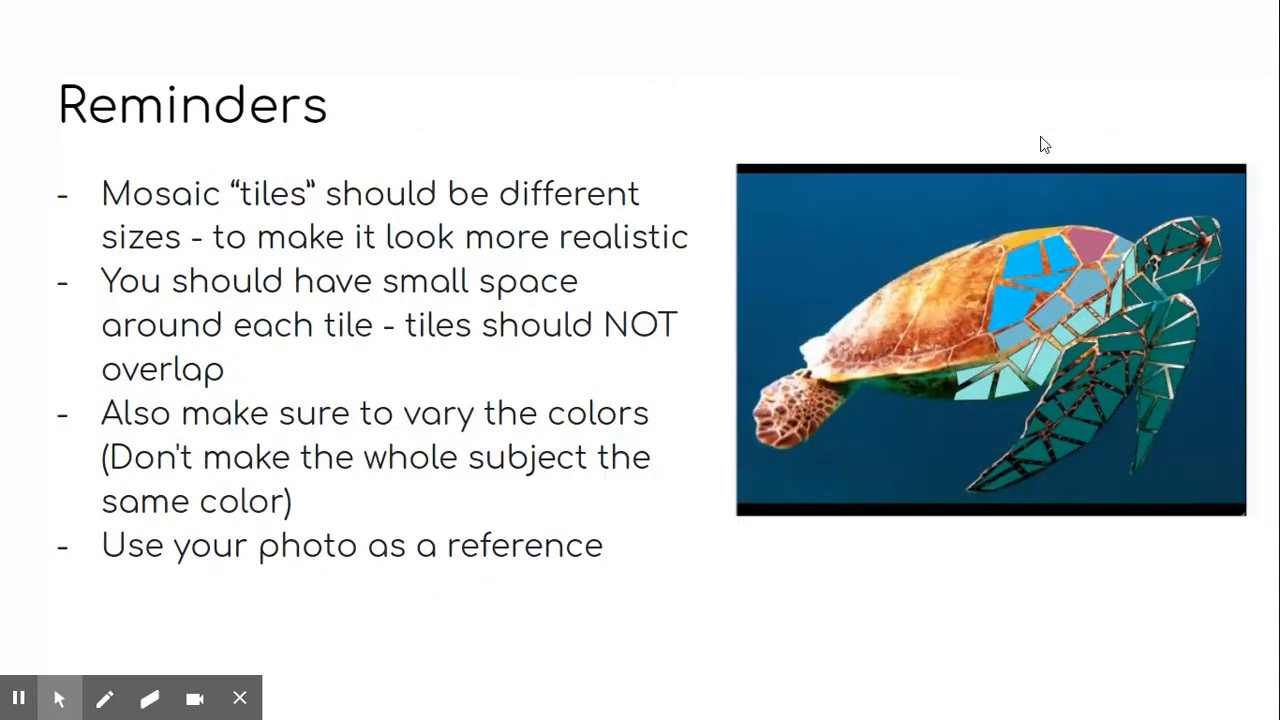